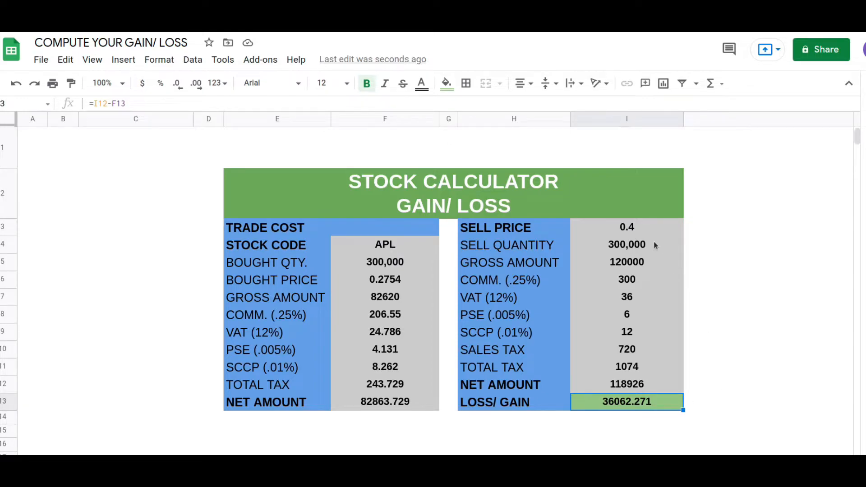
# - Set the sell price to 0.2000 in the completed calculator, then check the loss/gain result and the sell-side fees
pyautogui.click(650, 229)
pyautogui.doubleClick(650, 229)
pyautogui.press('BackSpace')
pyautogui.write('2')
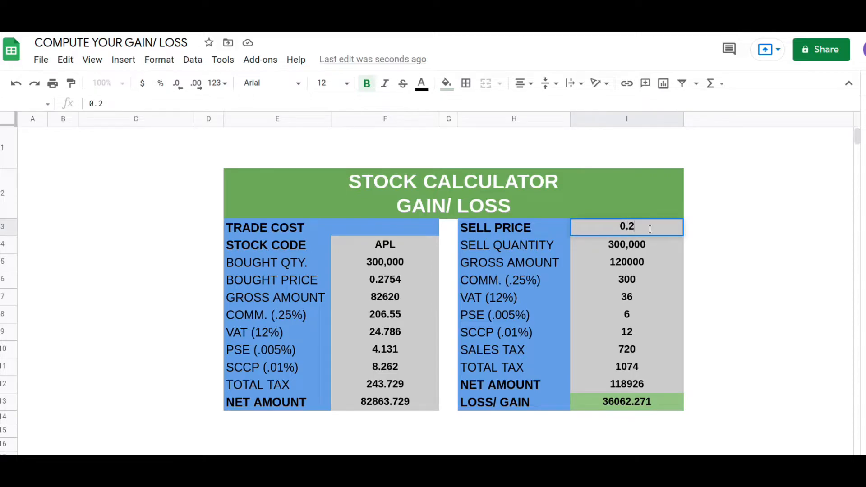
pyautogui.write('000')
pyautogui.press('Return')
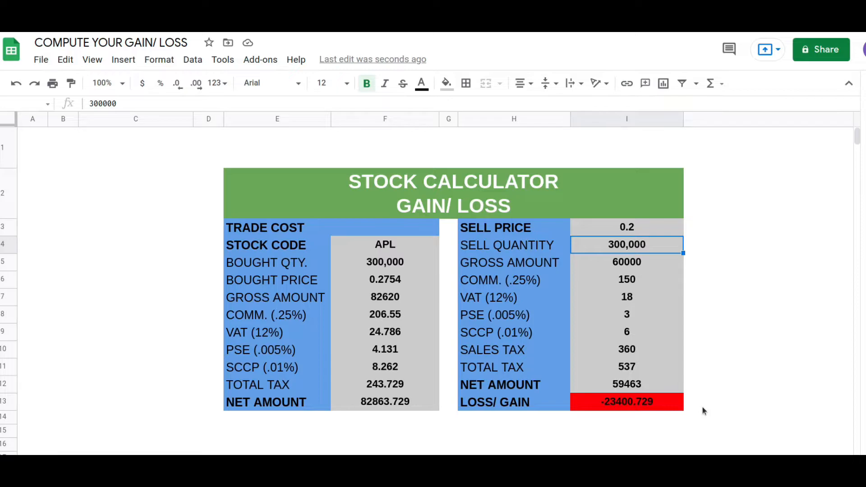
pyautogui.click(668, 408)
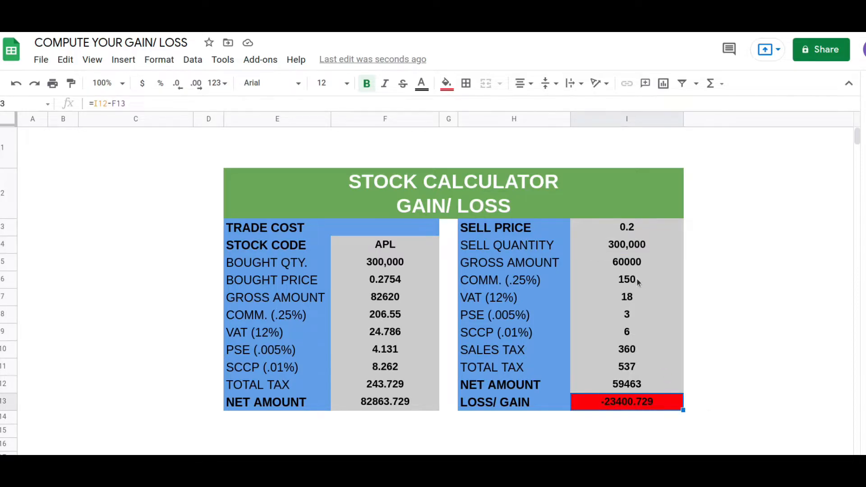
pyautogui.moveTo(636, 279); pyautogui.dragTo(634, 370)
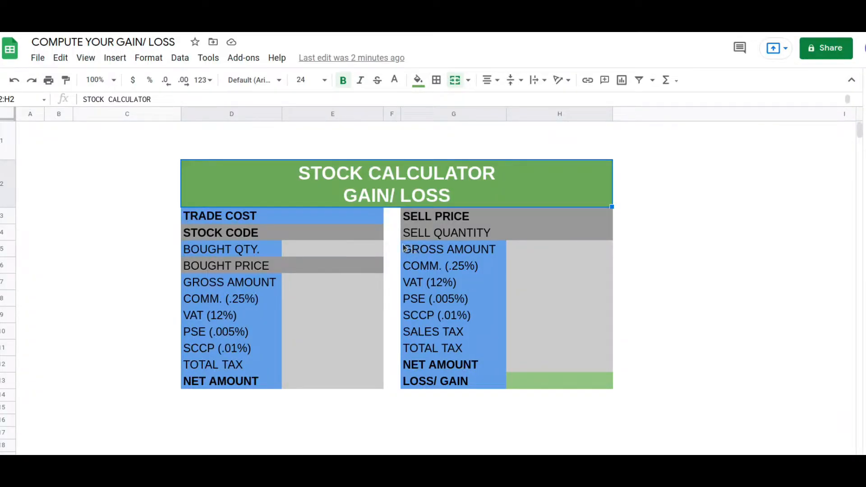
# - Highlight the stock code, bought price, sell price and sell quantity rows one after another in the blank calculator
pyautogui.moveTo(223, 233); pyautogui.dragTo(353, 239)
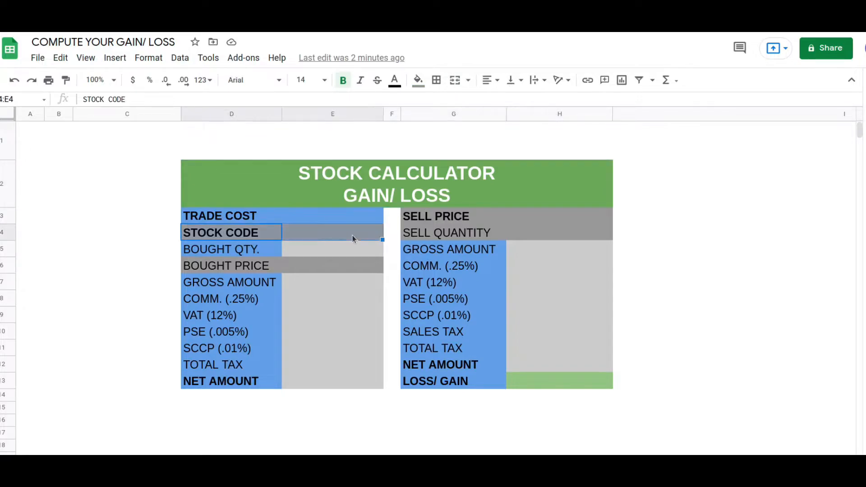
pyautogui.moveTo(255, 262); pyautogui.dragTo(331, 264)
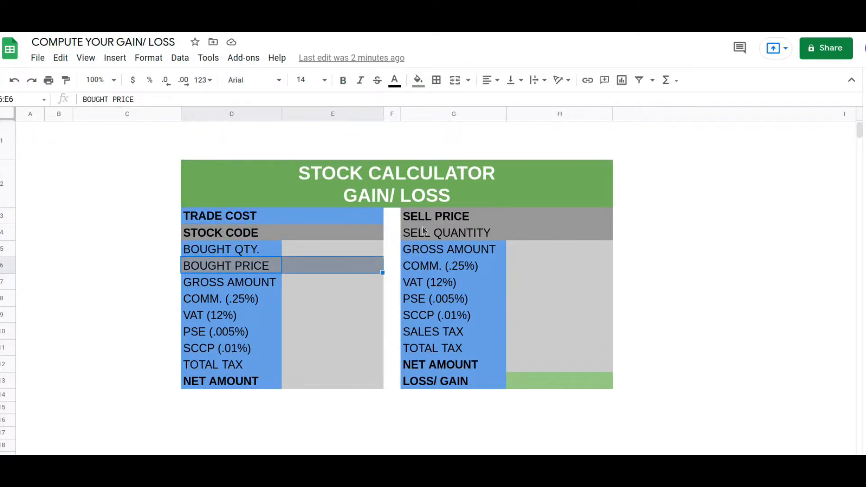
pyautogui.moveTo(429, 218); pyautogui.dragTo(537, 223)
pyautogui.moveTo(474, 236); pyautogui.dragTo(534, 234)
# - Enter APL as the stock code and 0.2735 as the bought price in the trade cost table
pyautogui.click(351, 241)
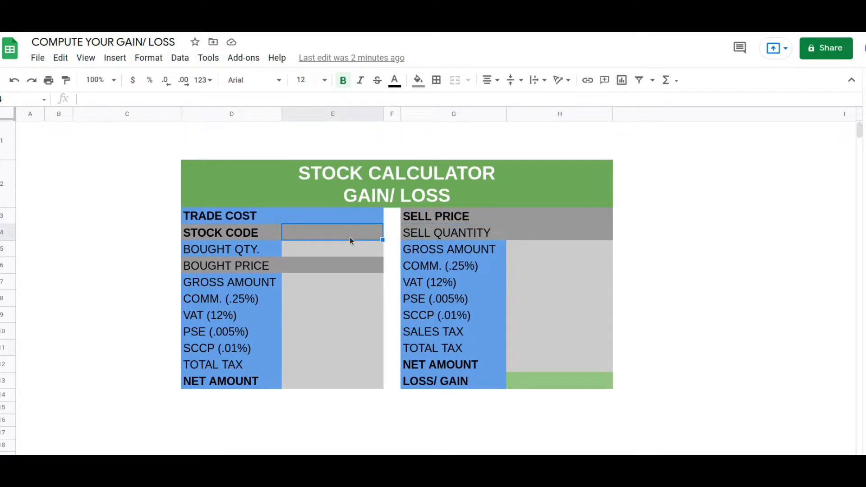
pyautogui.write('APL')
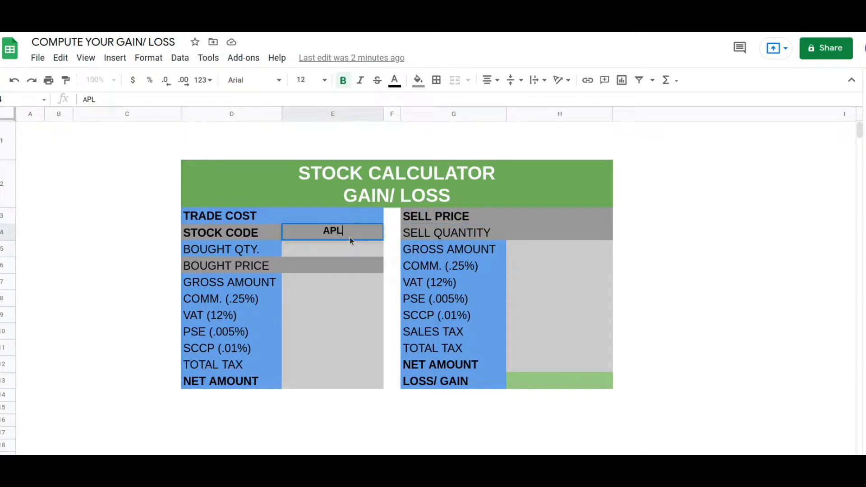
pyautogui.click(331, 266)
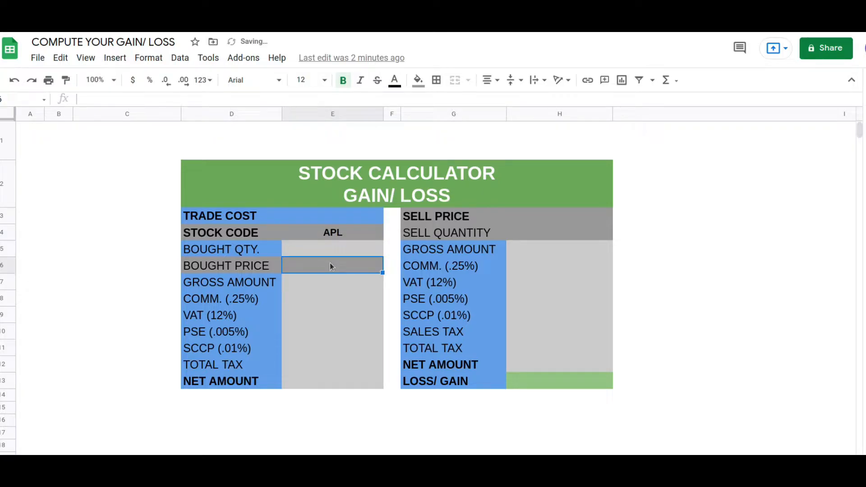
pyautogui.write('0')
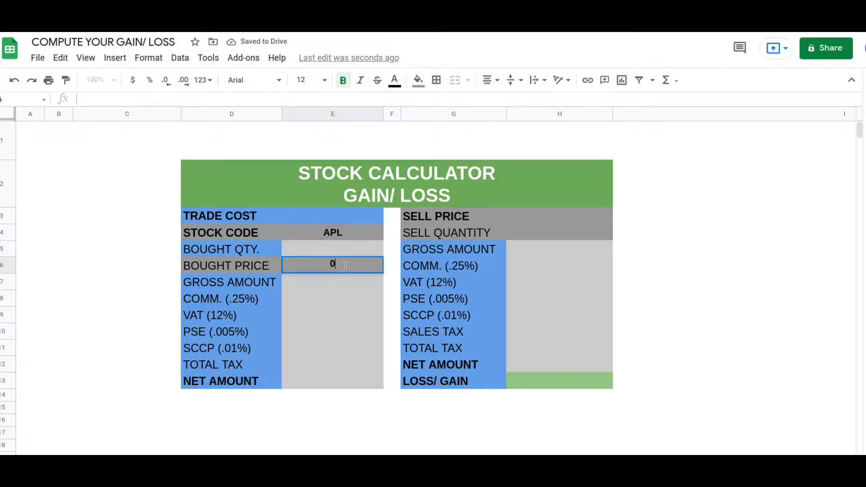
pyautogui.write('.2735')
# - Enter a sell price of 0.3000 and a sell quantity of 200000 in the sell table
pyautogui.click(511, 220)
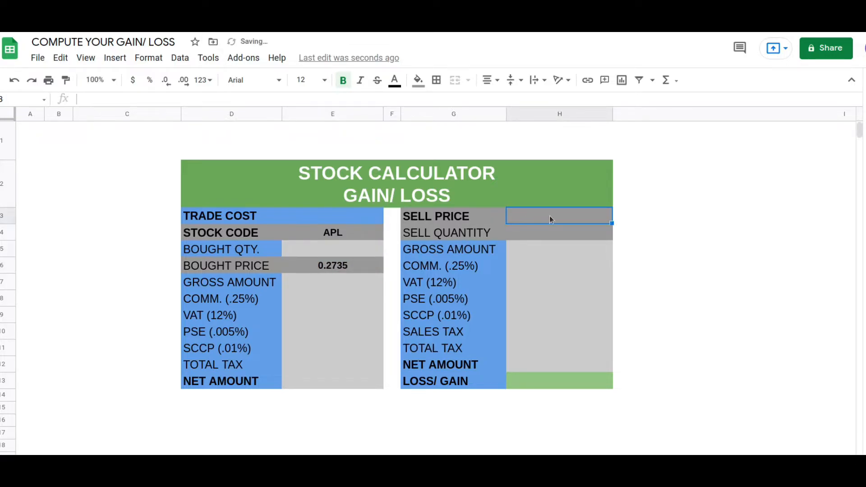
pyautogui.write('0.3000')
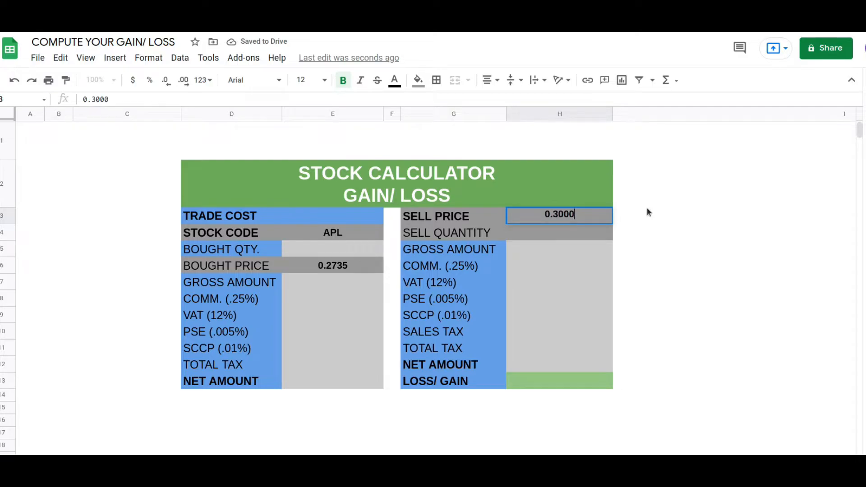
pyautogui.press('Return')
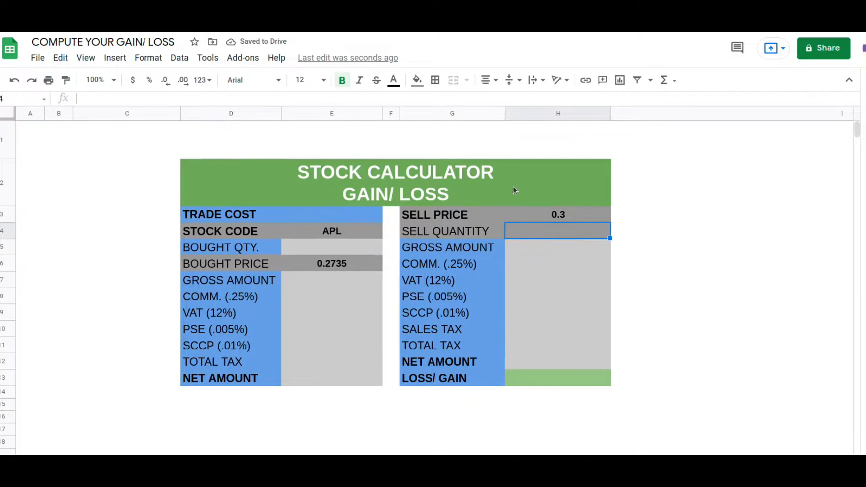
pyautogui.doubleClick(558, 238)
pyautogui.write('200.0')
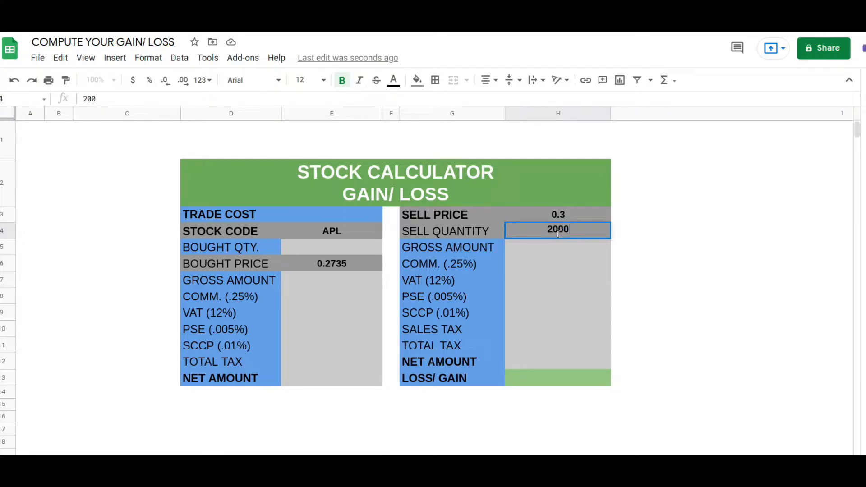
pyautogui.write('00')
pyautogui.press('Return')
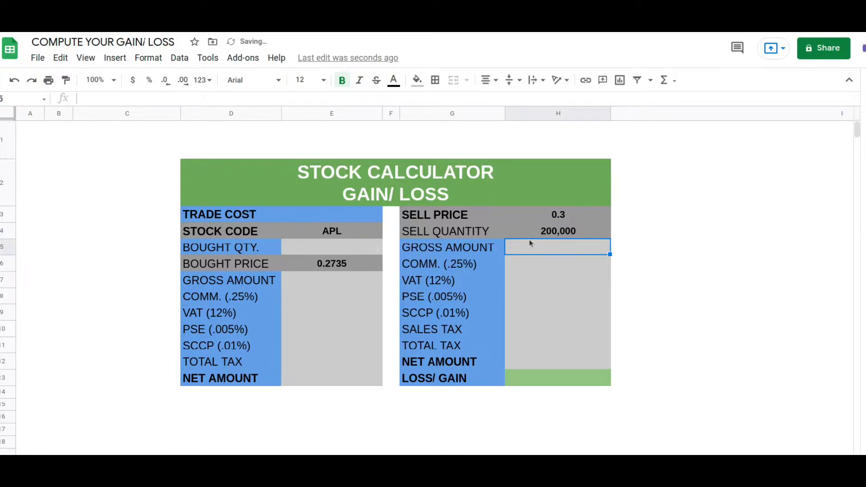
# - Link the bought quantity to the sell quantity with the formula =H4
pyautogui.click(347, 249)
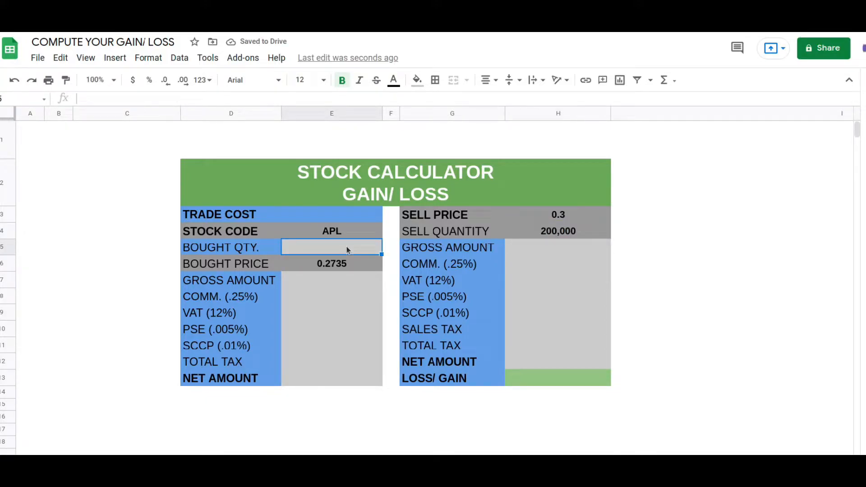
pyautogui.write('=')
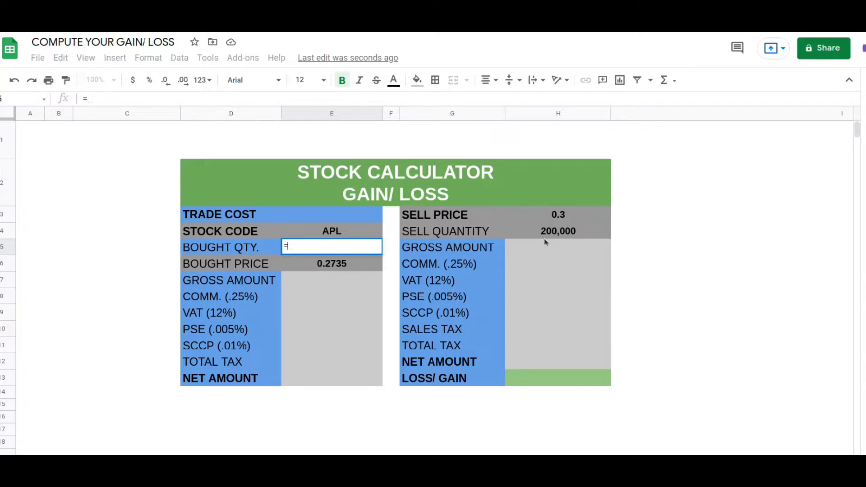
pyautogui.click(574, 232)
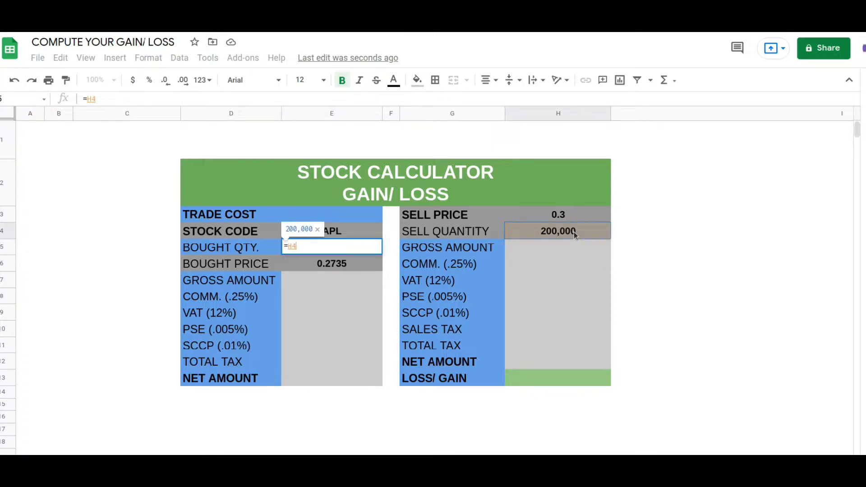
pyautogui.press('Return')
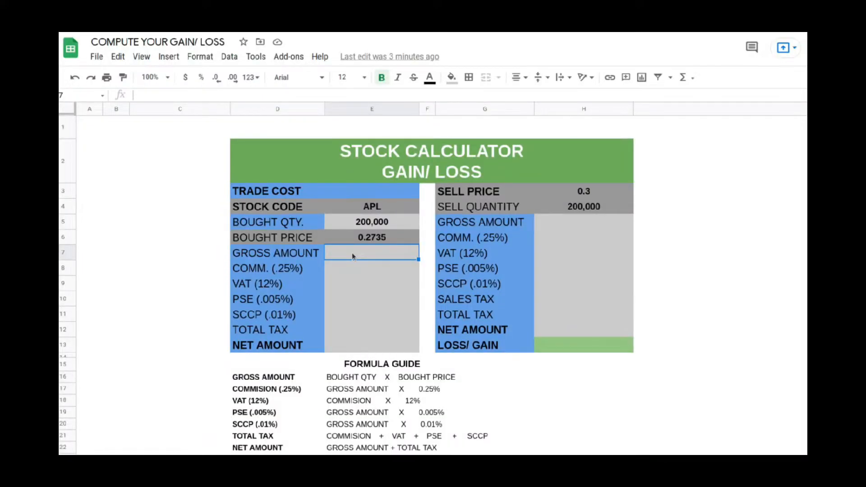
# - Consult the formula guide and calculate the trade cost gross amount from bought quantity and bought price with =E5*E6
pyautogui.moveTo(352, 253); pyautogui.dragTo(352, 348)
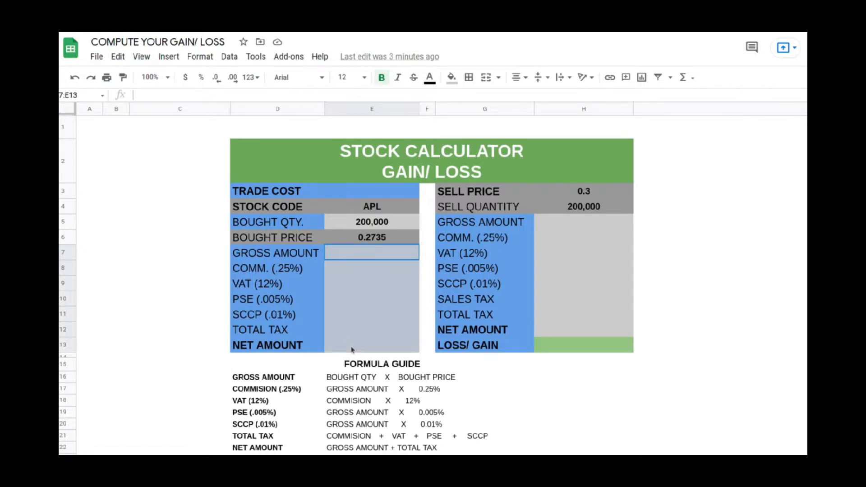
pyautogui.click(377, 379)
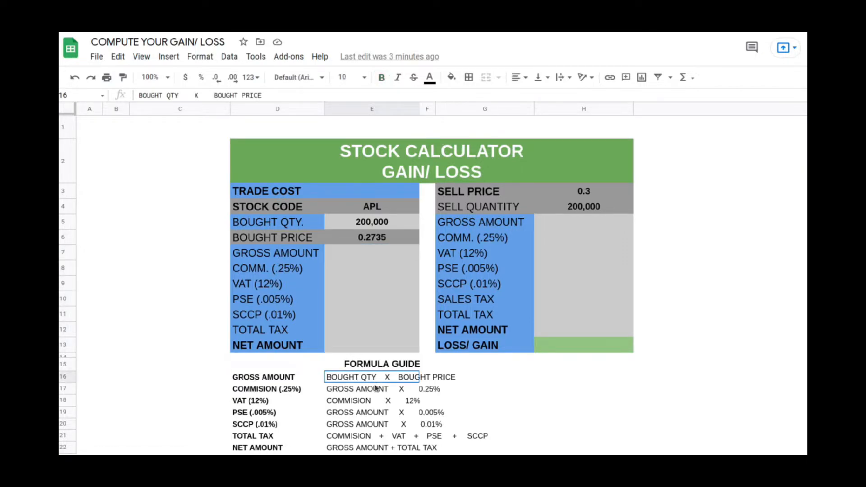
pyautogui.moveTo(377, 388); pyautogui.dragTo(385, 449)
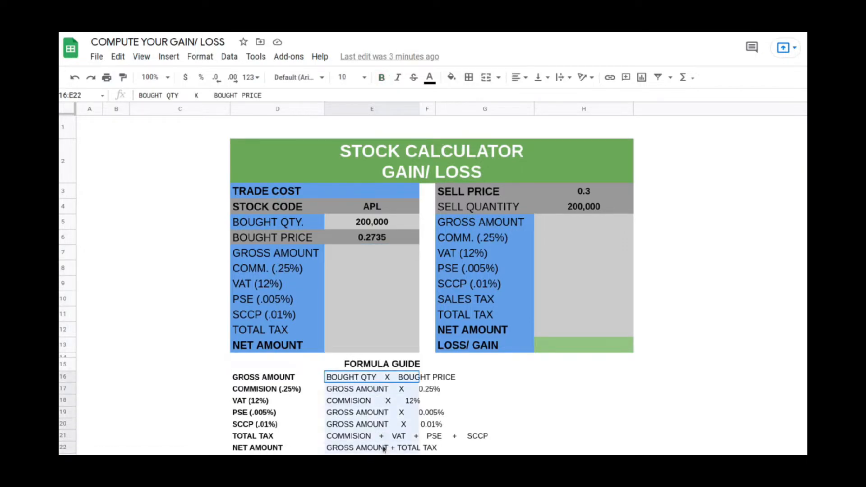
pyautogui.click(372, 257)
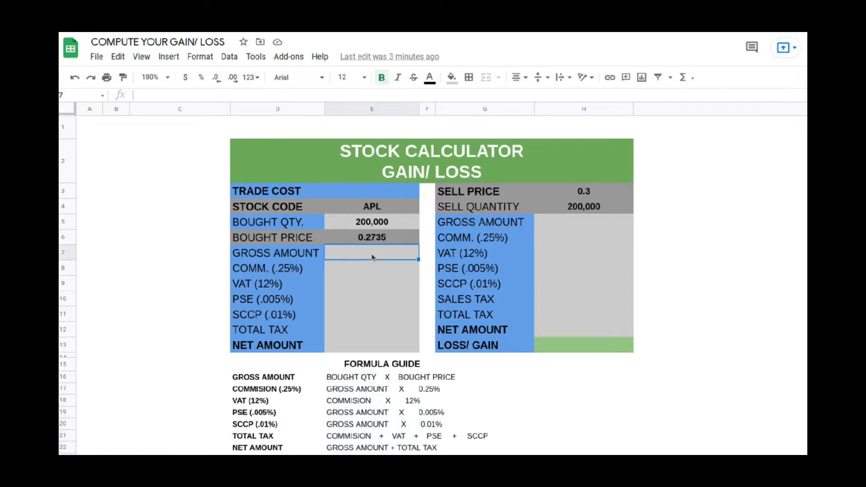
pyautogui.write('=')
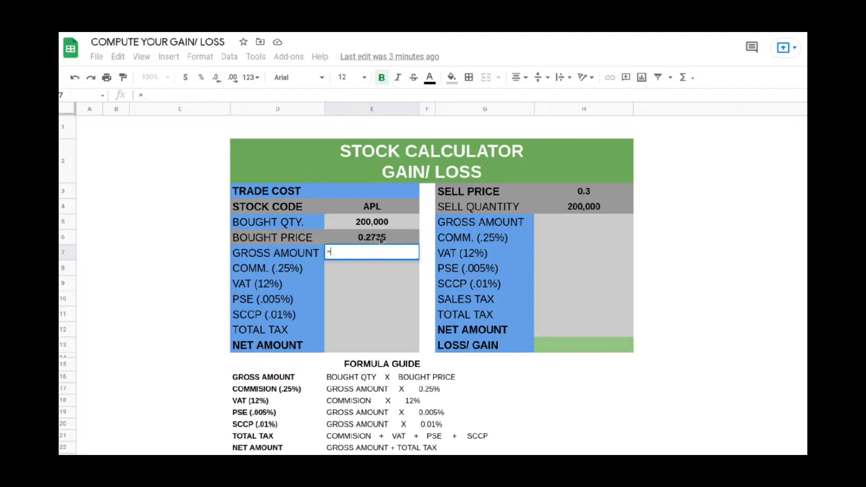
pyautogui.click(386, 224)
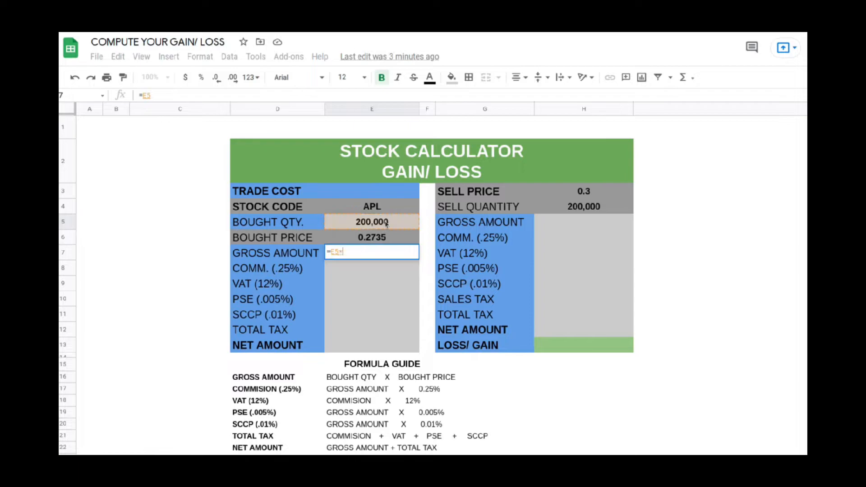
pyautogui.write('*')
pyautogui.click(388, 242)
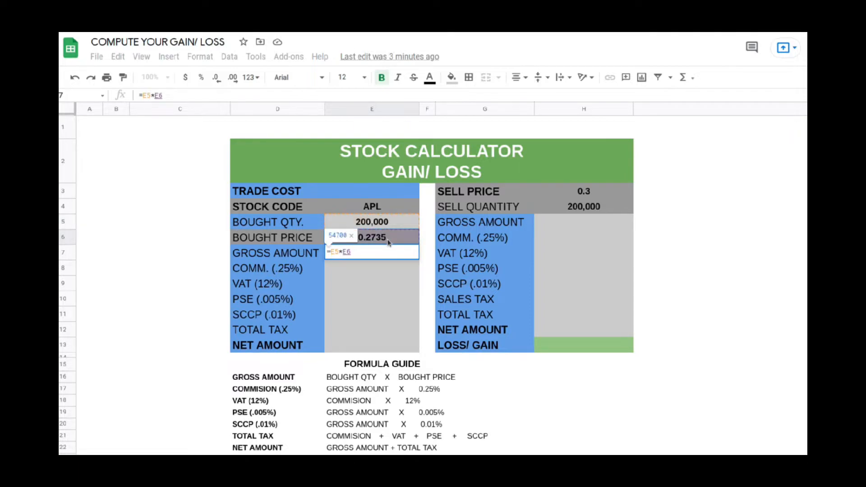
pyautogui.press('Return')
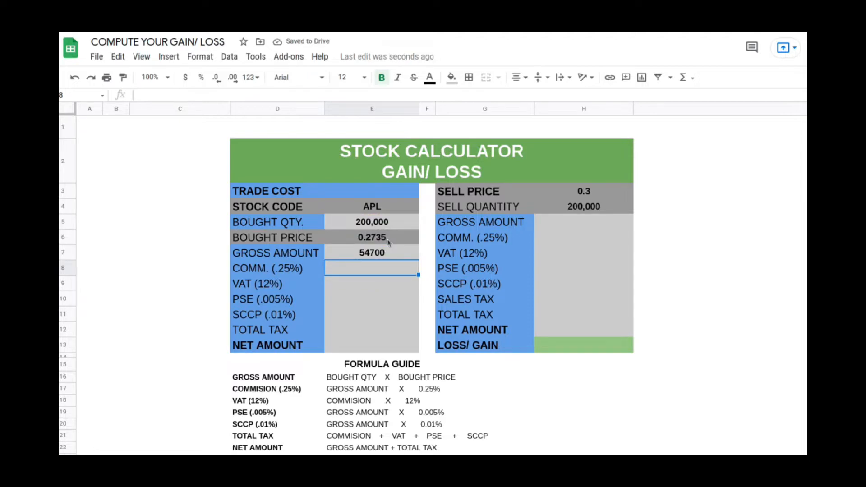
# - Calculate the trade cost commission from the gross amount with =E7*0.25%, following the guide's commission row
pyautogui.moveTo(260, 388); pyautogui.dragTo(448, 394)
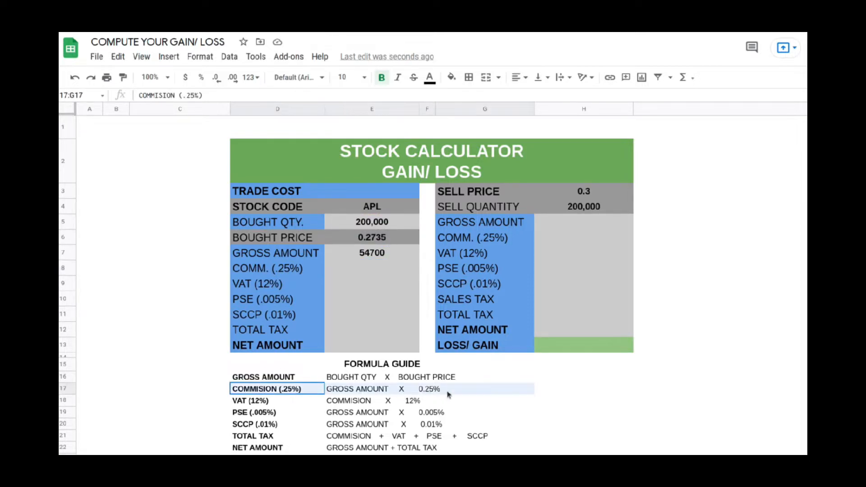
pyautogui.click(372, 268)
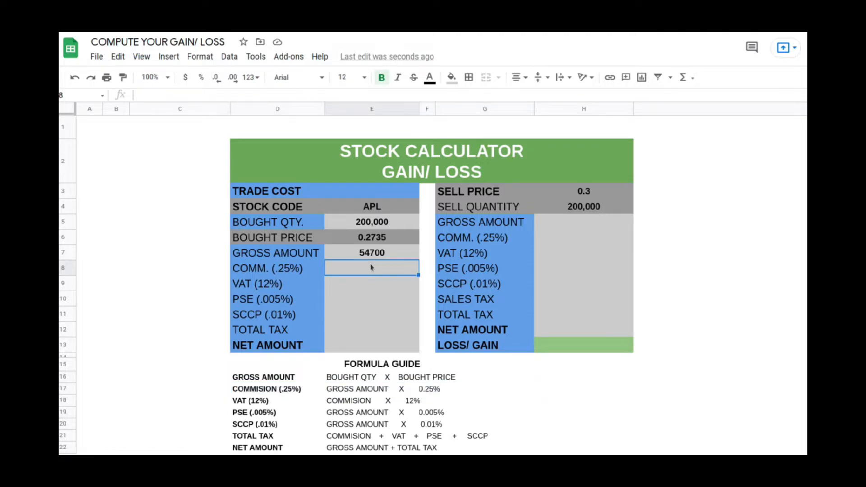
pyautogui.write('=')
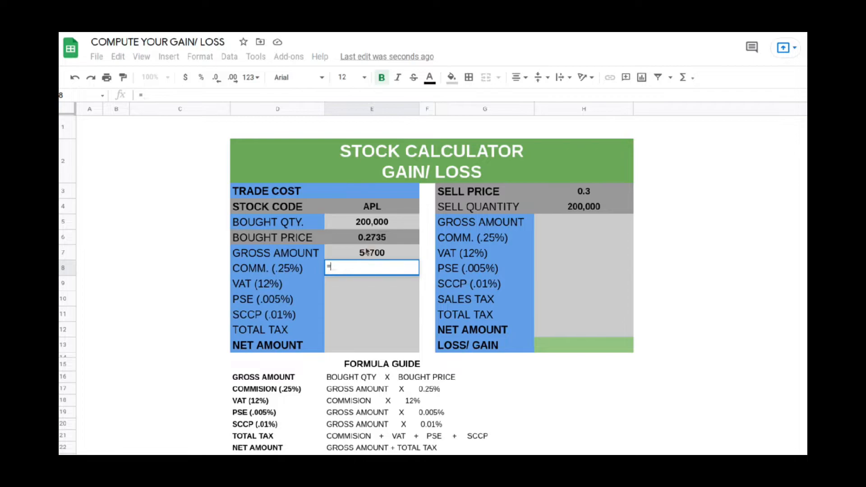
pyautogui.click(367, 253)
pyautogui.write('*0.25%')
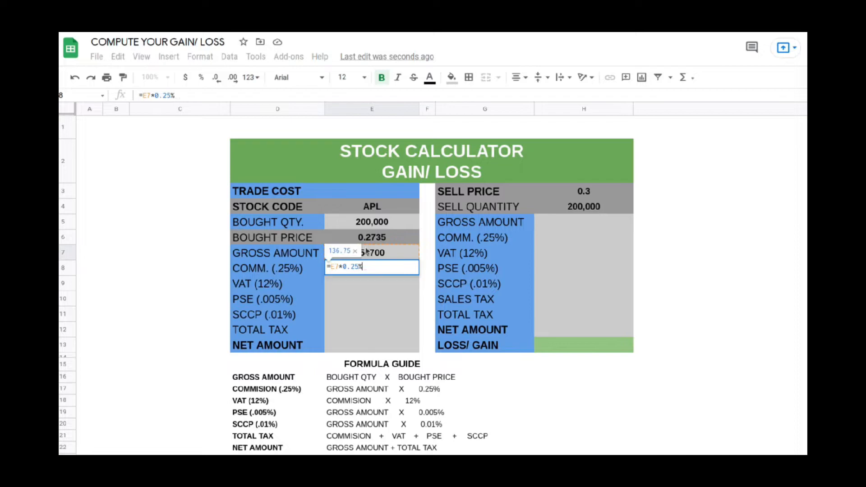
pyautogui.press('Return')
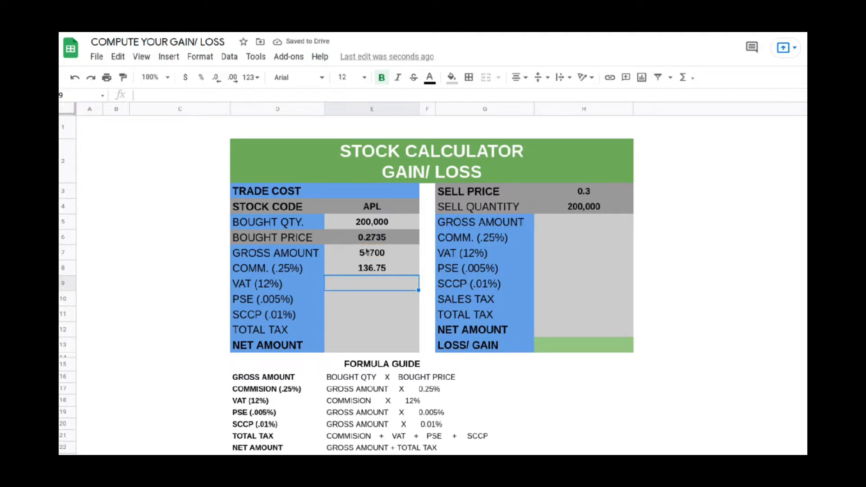
# - Calculate the trade cost VAT from the commission with the formula =E8*12
pyautogui.write('=')
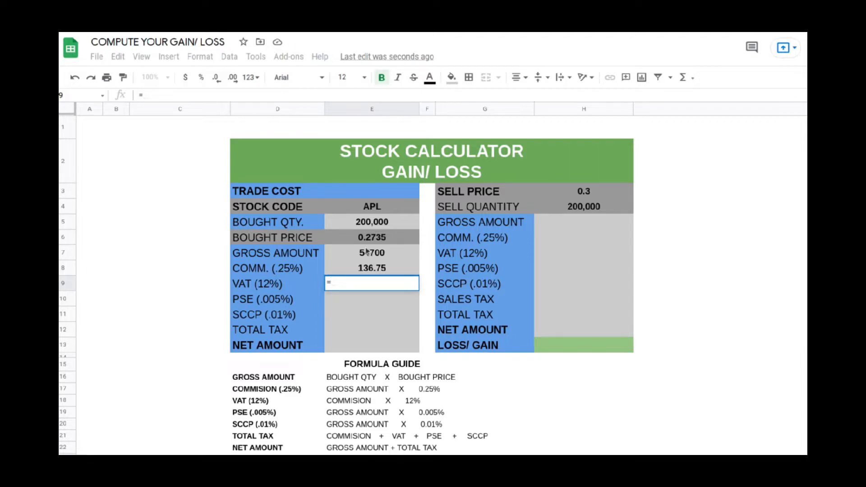
pyautogui.click(377, 270)
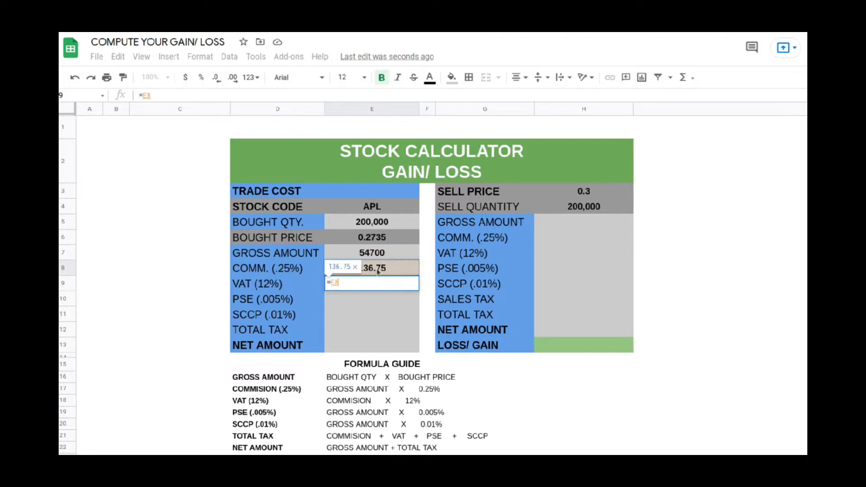
pyautogui.write('*12')
pyautogui.press('Return')
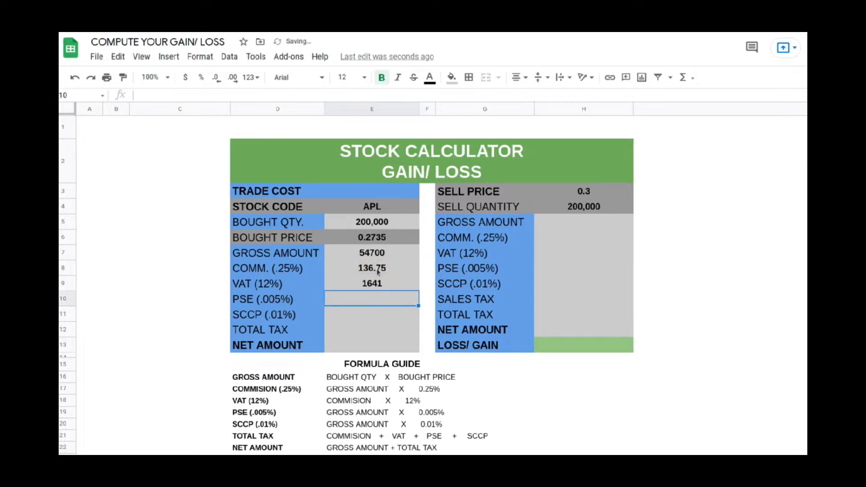
# - Correct the trade cost VAT formula to take a percentage of the commission, =E8*12%
pyautogui.click(381, 284)
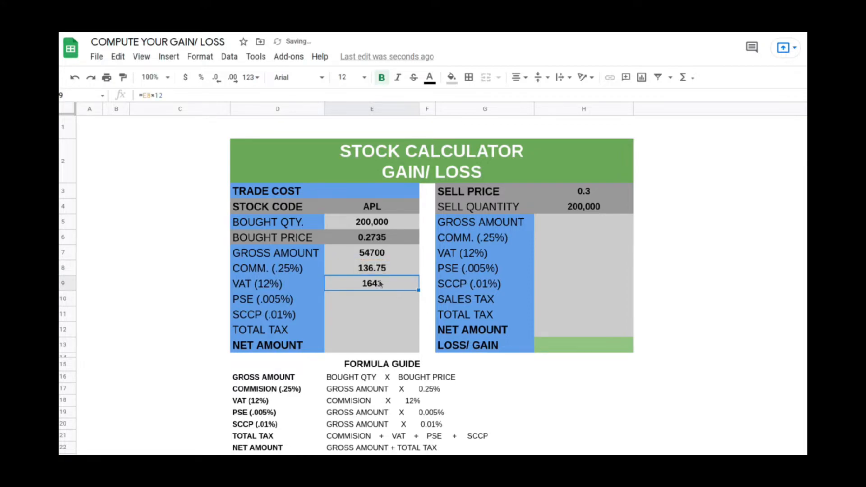
pyautogui.click(195, 96)
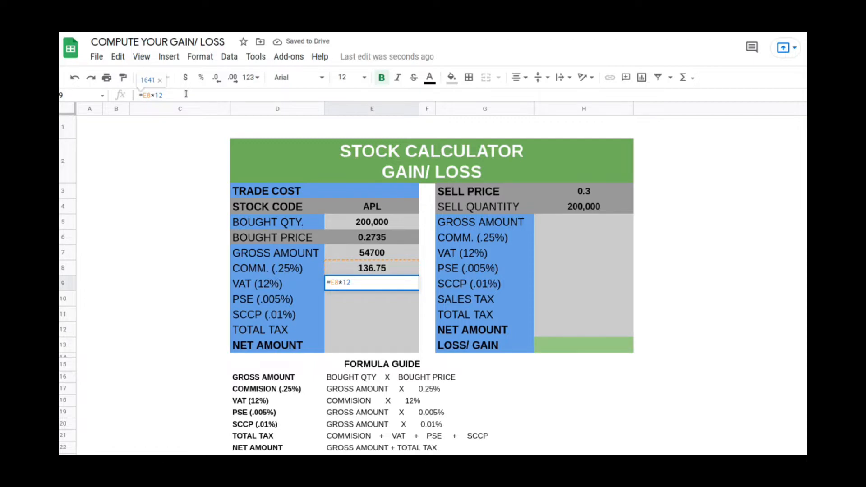
pyautogui.write('%')
pyautogui.press('Return')
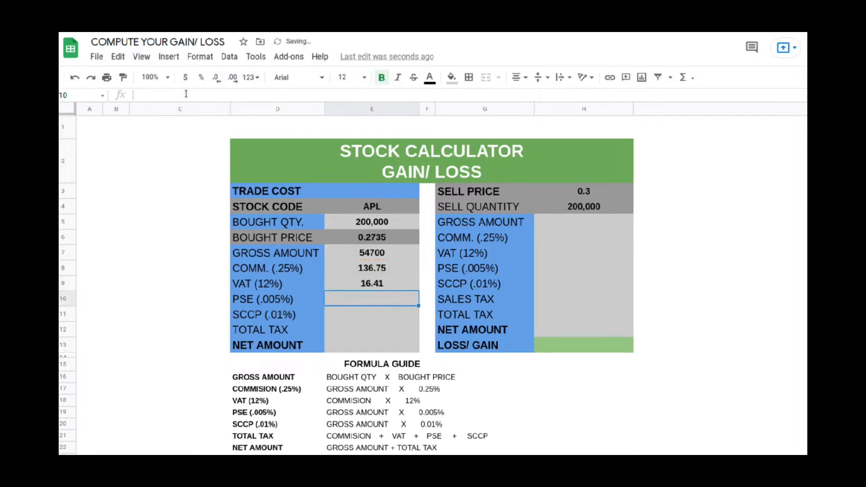
# - Calculate the trade cost PSE fee from the gross amount with the formula =E7*0.005%
pyautogui.click(376, 301)
pyautogui.write('=')
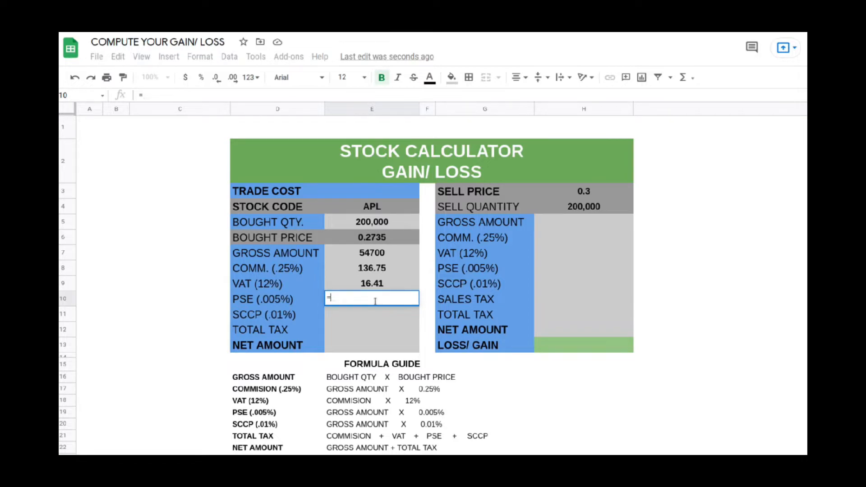
pyautogui.click(399, 255)
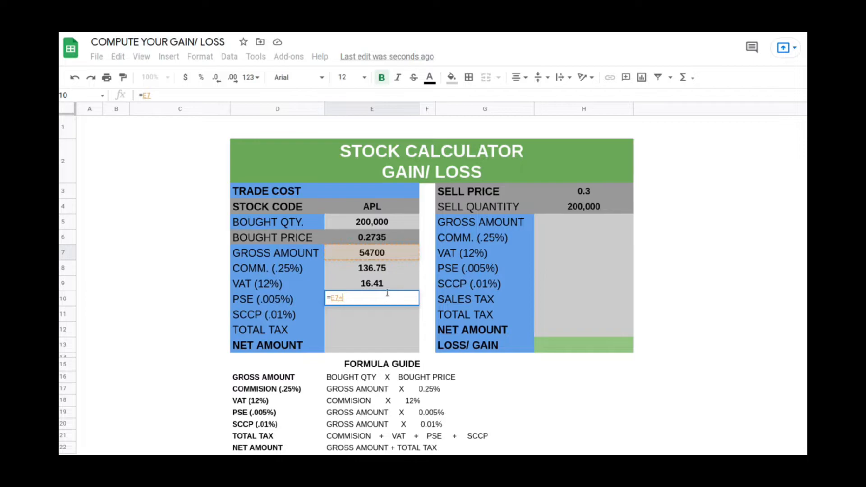
pyautogui.write('*0.')
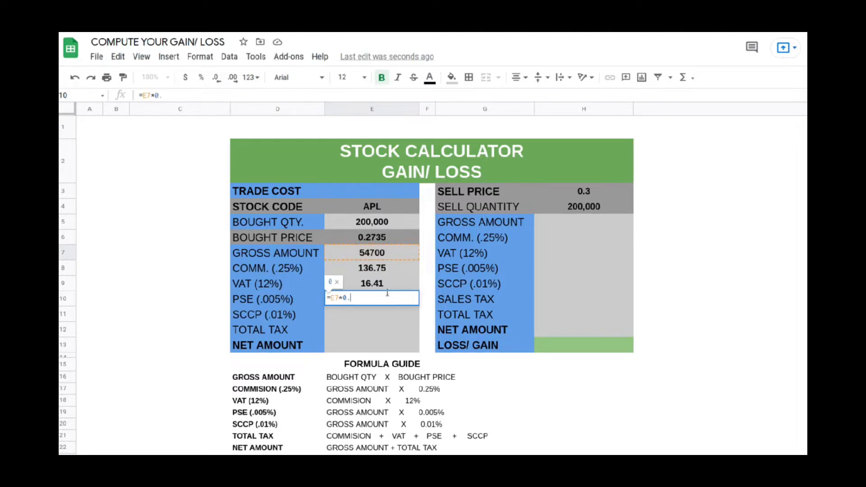
pyautogui.write('005')
pyautogui.press('Return')
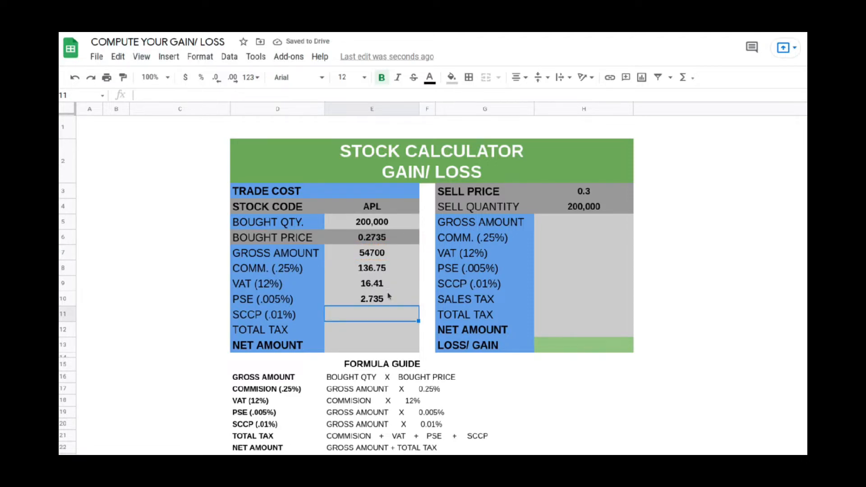
# - Calculate the trade cost SCCP fee from the gross amount with the formula =E7*0.01%
pyautogui.write('=')
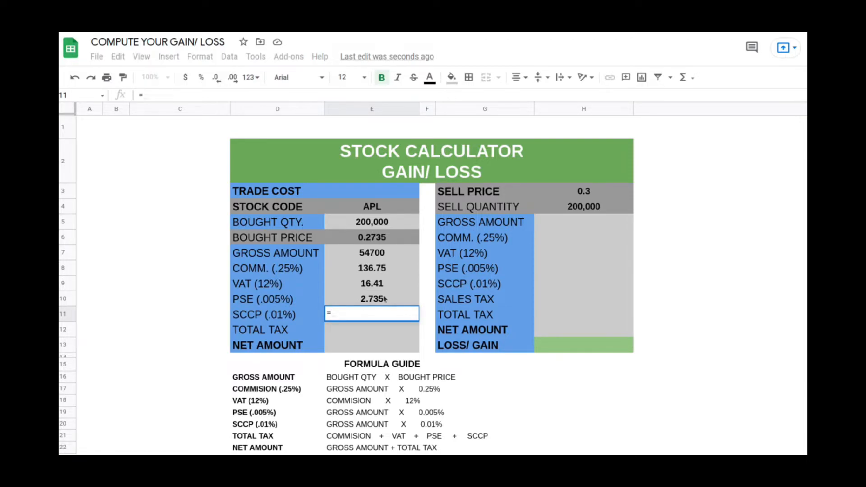
pyautogui.click(388, 255)
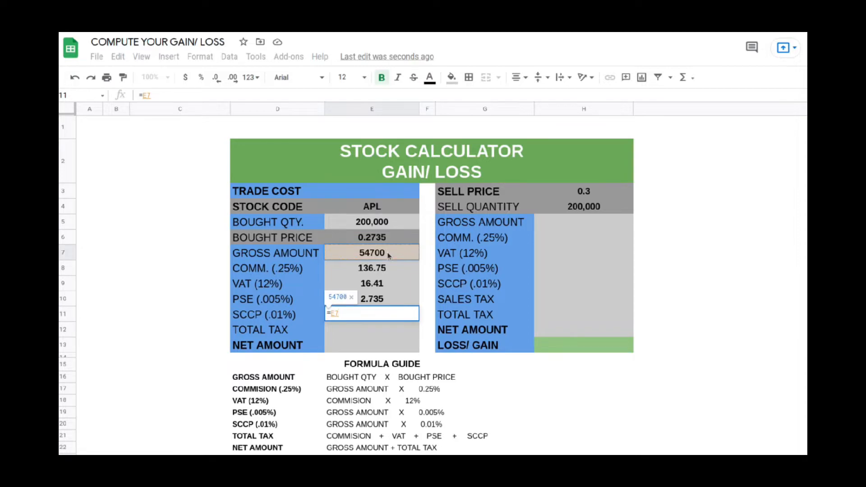
pyautogui.write('*')
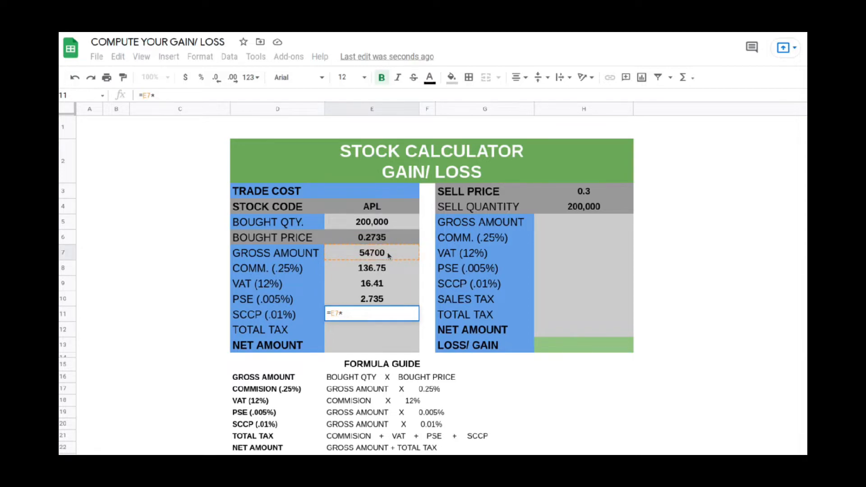
pyautogui.write('0.01')
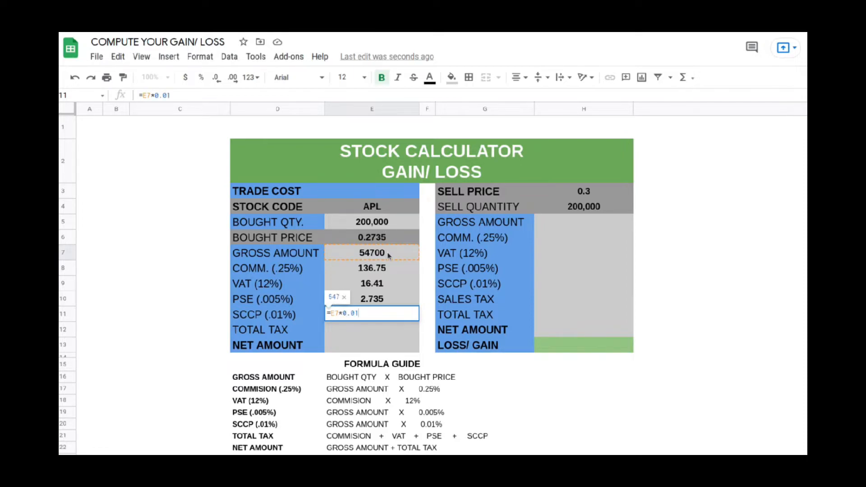
pyautogui.press('Return')
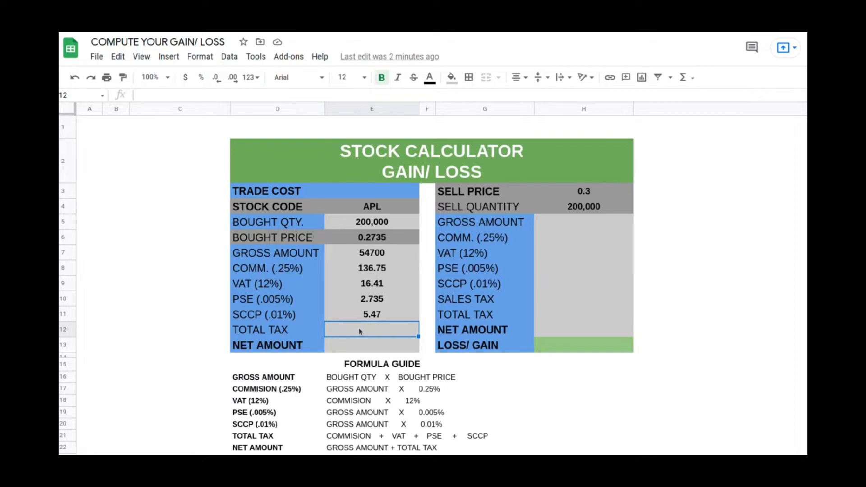
# - Total the trade cost commission, VAT, PSE and SCCP in the total tax cell with =SUM(E8:E11)
pyautogui.write('=')
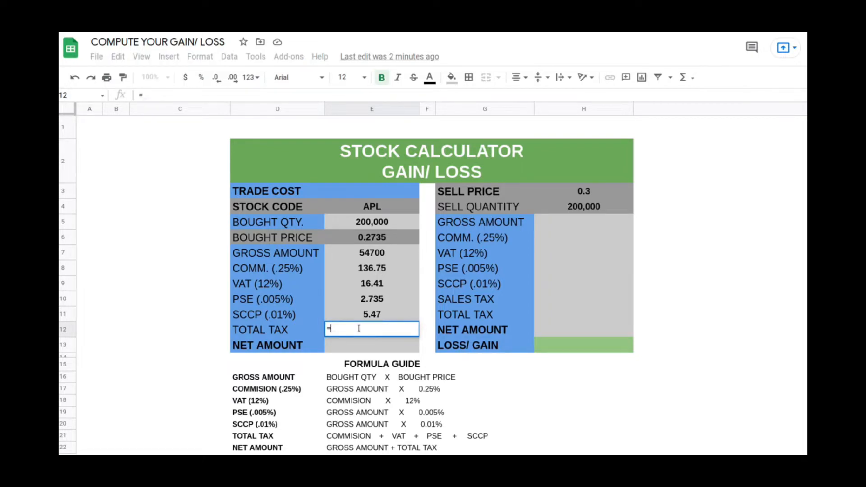
pyautogui.write('SUM(')
pyautogui.click(399, 272)
pyautogui.moveTo(400, 272); pyautogui.dragTo(390, 321)
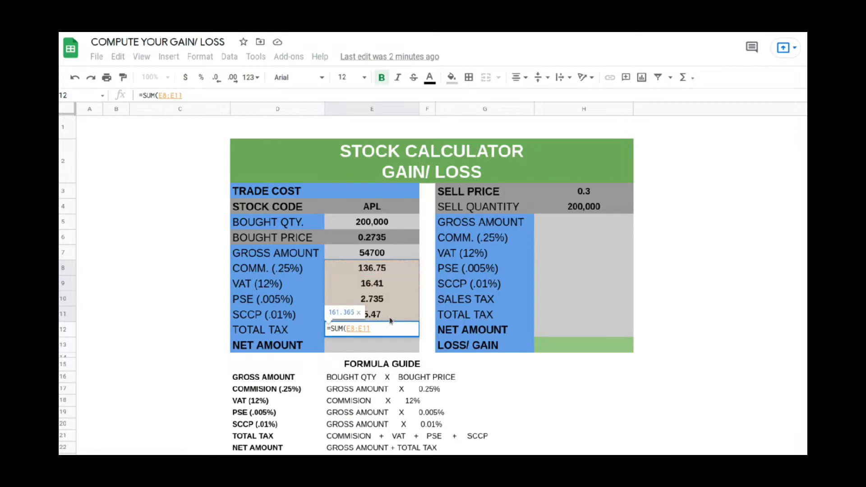
pyautogui.write(')')
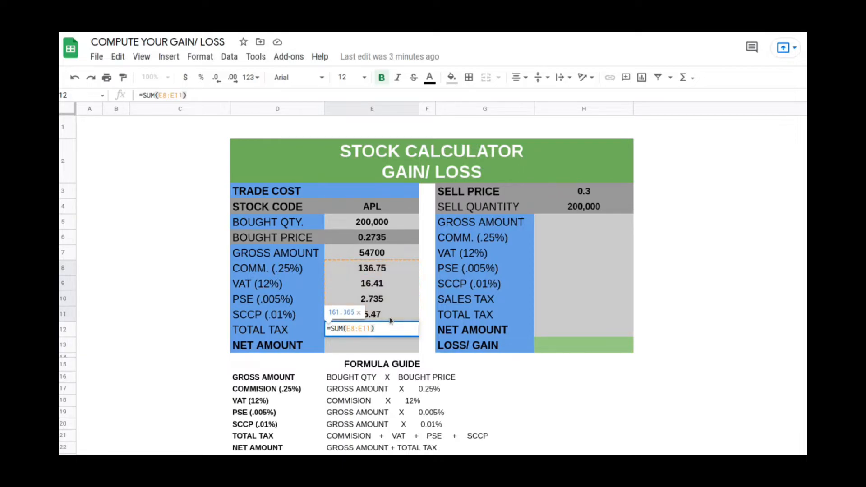
pyautogui.press('Return')
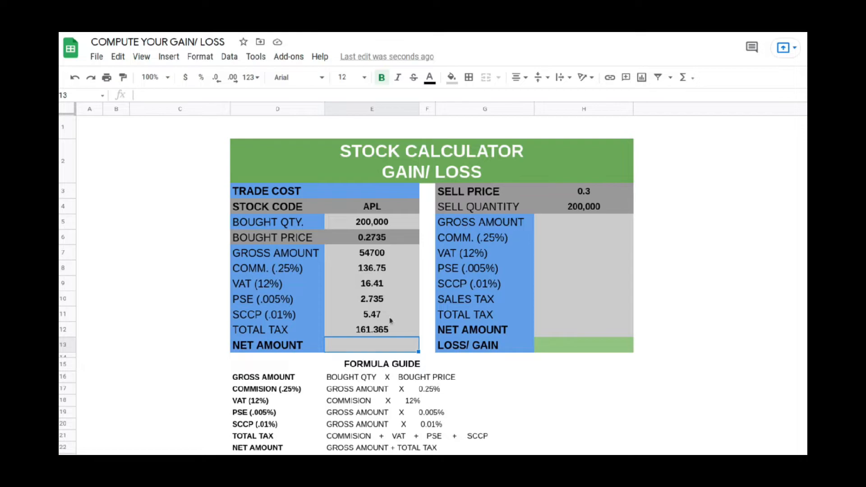
# - Calculate the trade cost net amount by adding gross amount and total tax with =E7+E12
pyautogui.write('=')
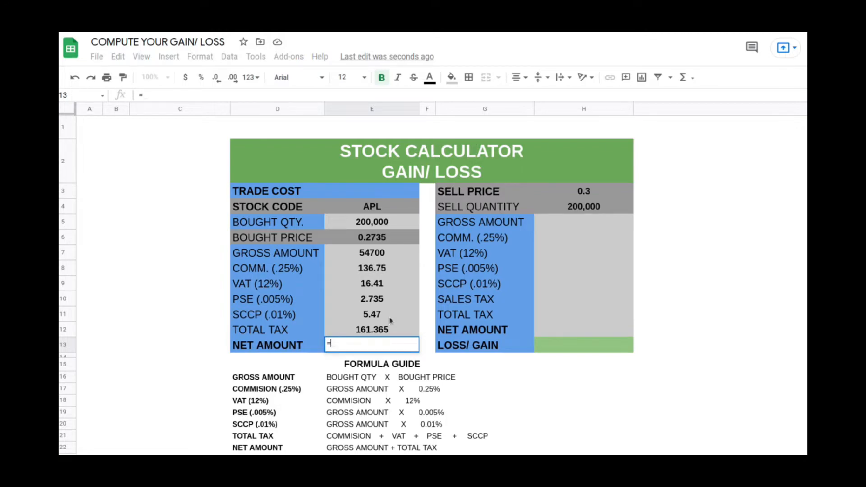
pyautogui.click(384, 257)
pyautogui.write('+')
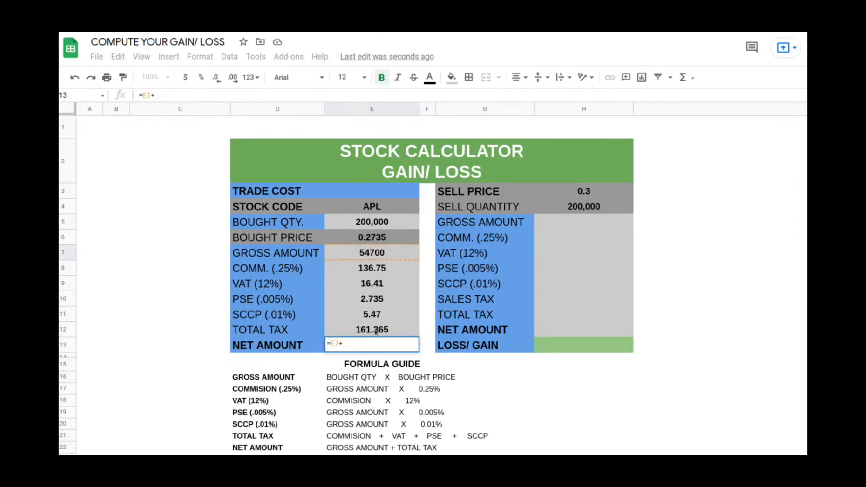
pyautogui.click(394, 335)
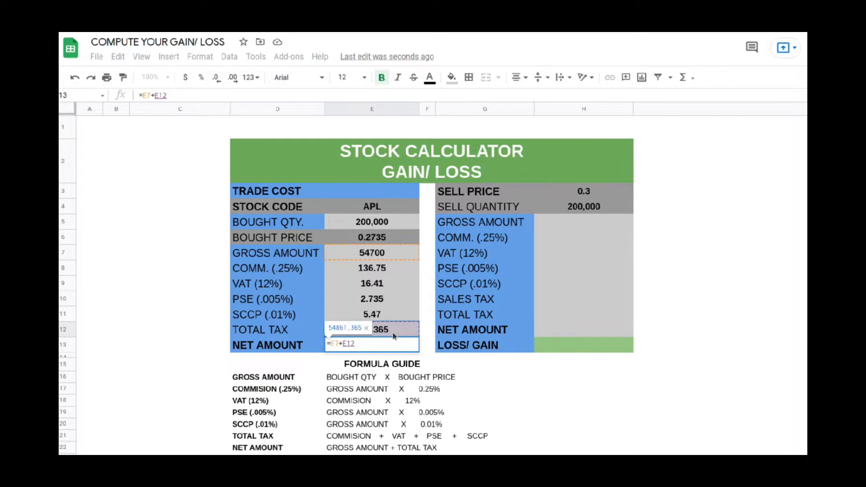
pyautogui.press('Return')
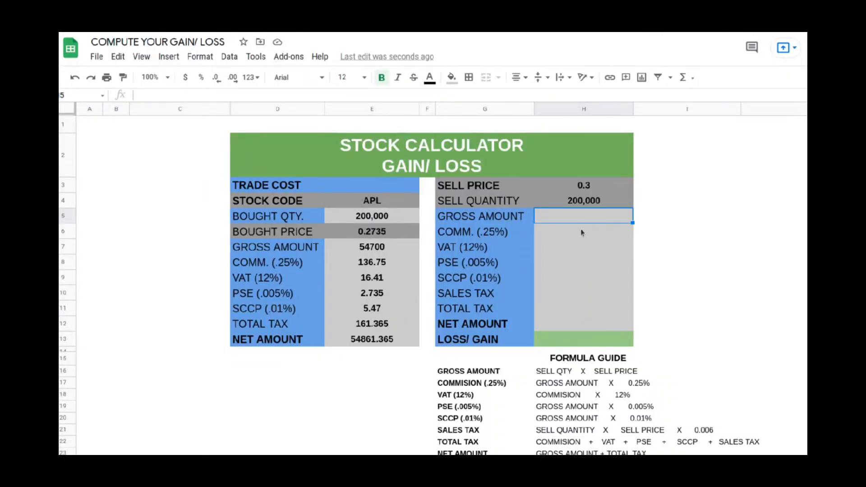
# - Consult the sell-side formula guide and calculate the sell gross amount from sell quantity and sell price with =H4*H3
pyautogui.moveTo(603, 216); pyautogui.dragTo(598, 343)
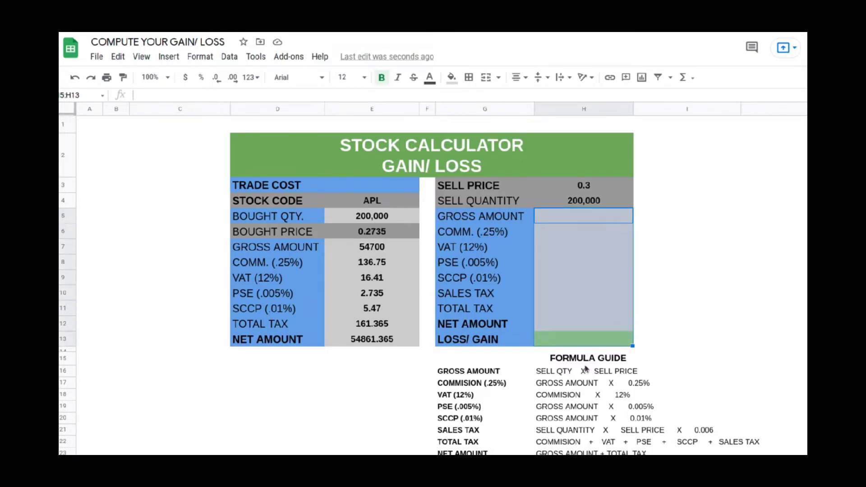
pyautogui.click(584, 371)
pyautogui.moveTo(584, 379); pyautogui.dragTo(585, 453)
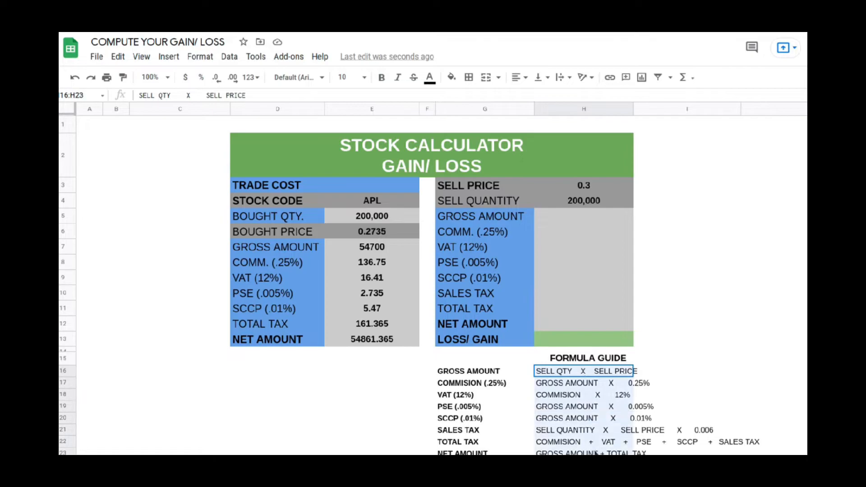
pyautogui.click(600, 217)
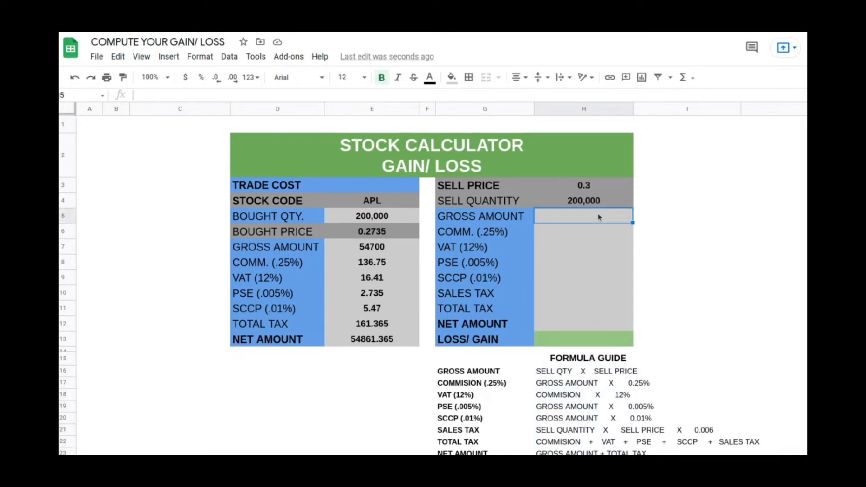
pyautogui.write('=')
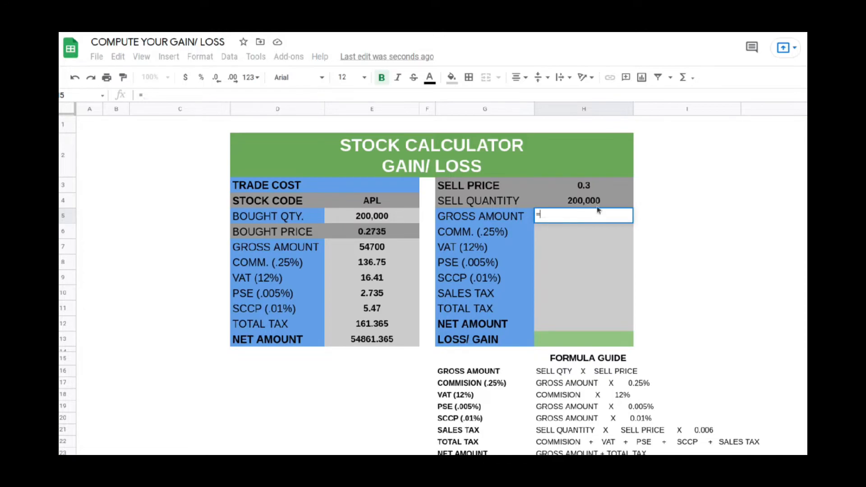
pyautogui.click(598, 205)
pyautogui.write('*')
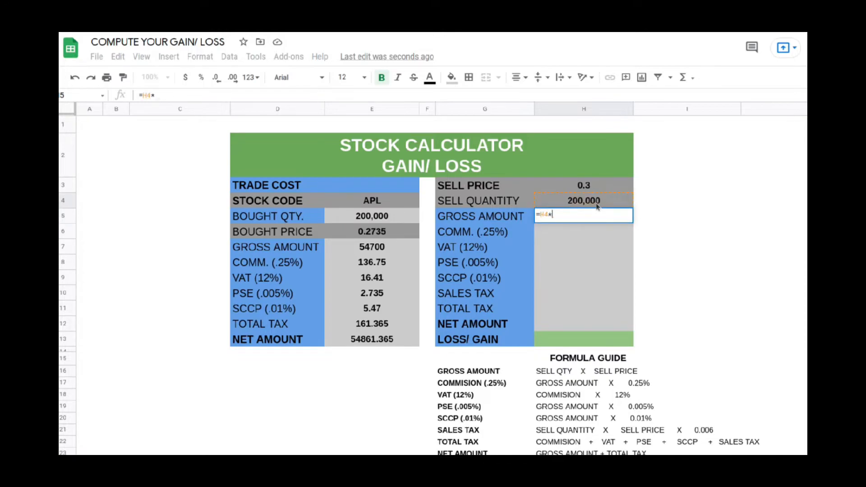
pyautogui.click(584, 186)
pyautogui.press('Return')
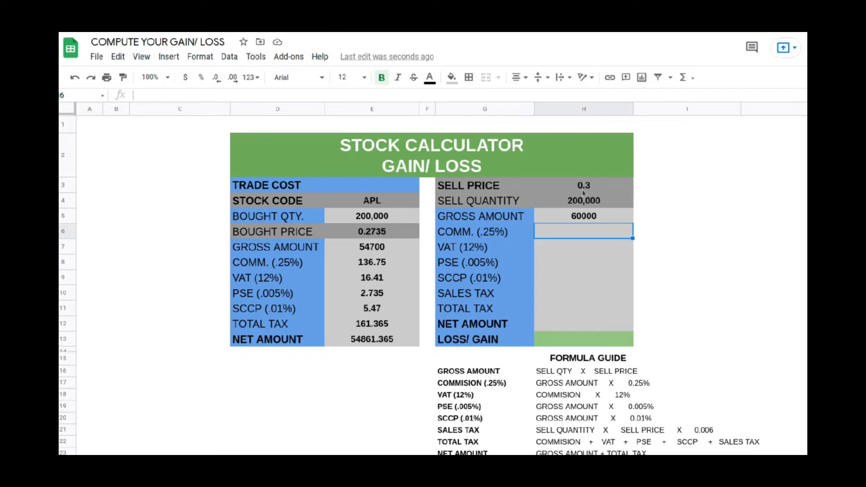
# - Calculate the sell commission from the sell gross amount with =H5*0.25%, following the guide's commission row
pyautogui.moveTo(467, 386); pyautogui.dragTo(649, 387)
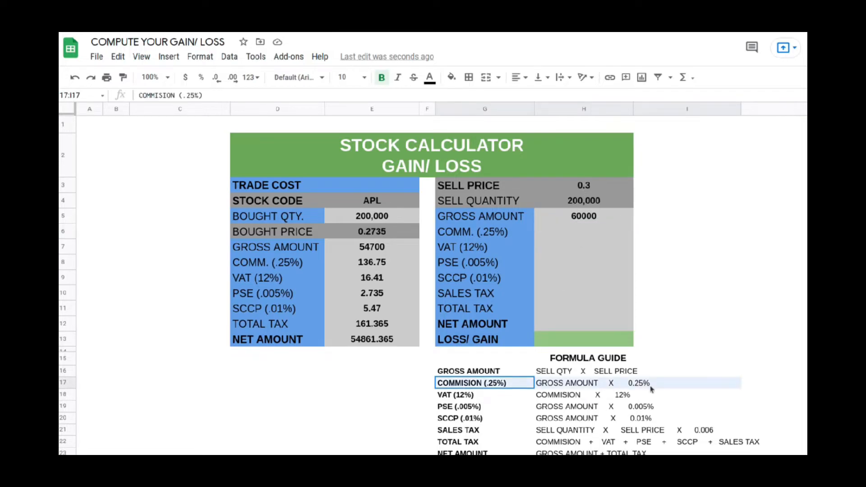
pyautogui.click(571, 232)
pyautogui.write('=')
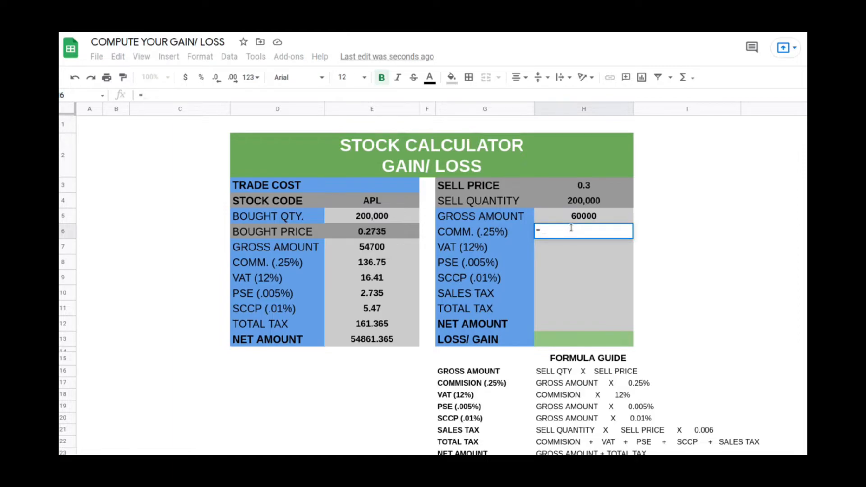
pyautogui.click(585, 216)
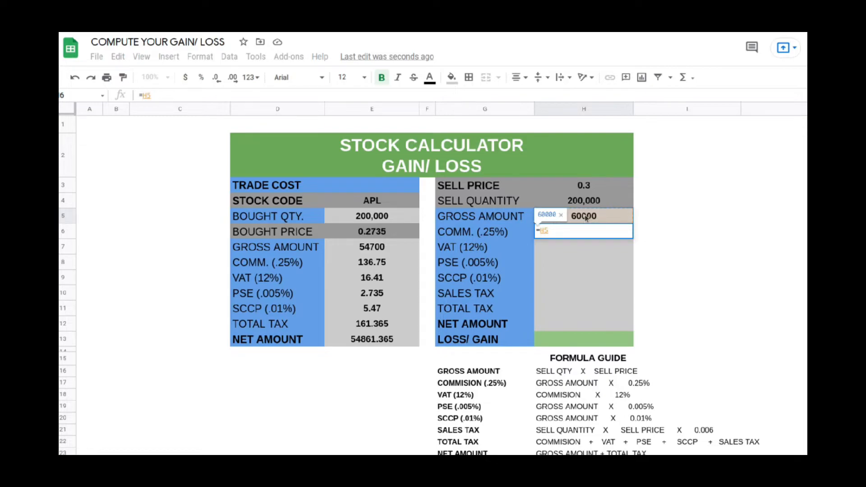
pyautogui.write('*0.2')
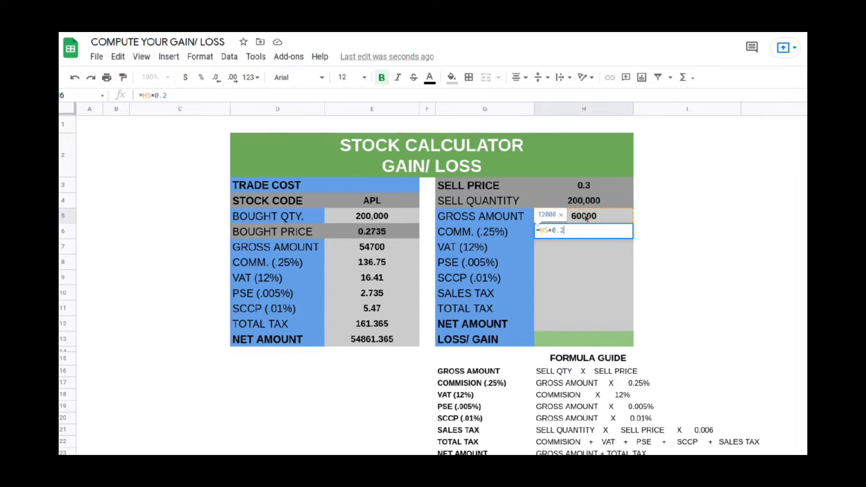
pyautogui.write('5')
pyautogui.press('Return')
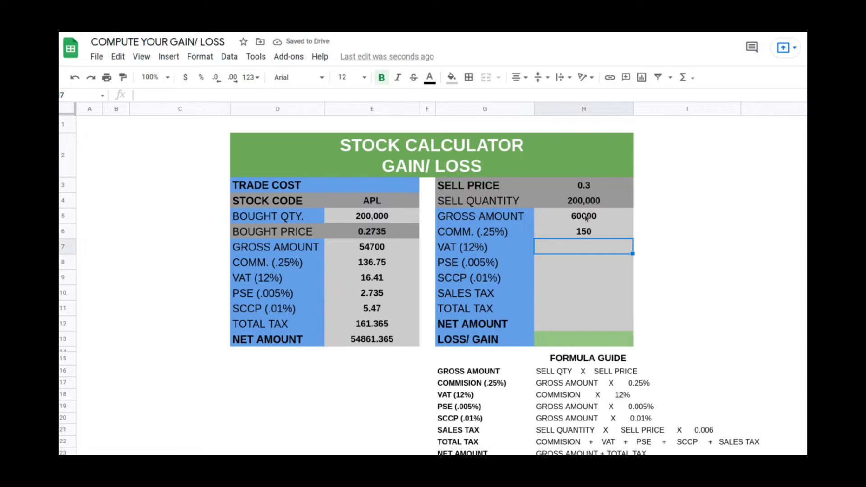
# - Calculate the sell VAT from the sell commission with the formula =H6*12%
pyautogui.write('=')
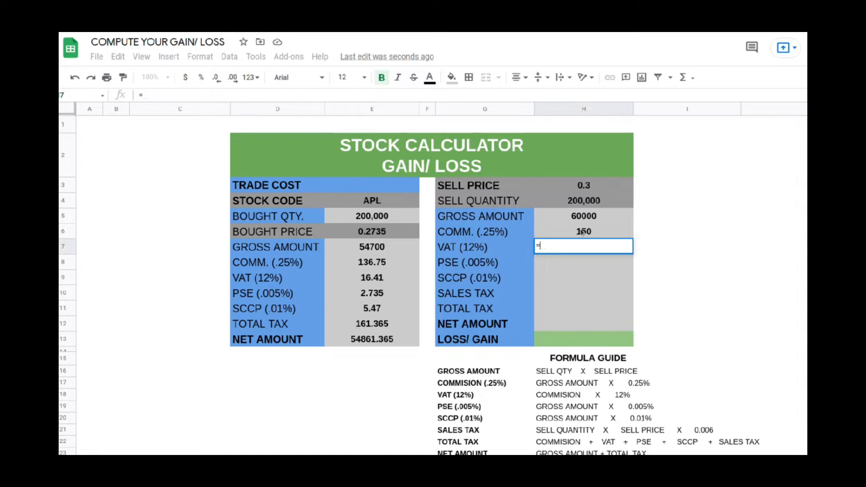
pyautogui.click(582, 232)
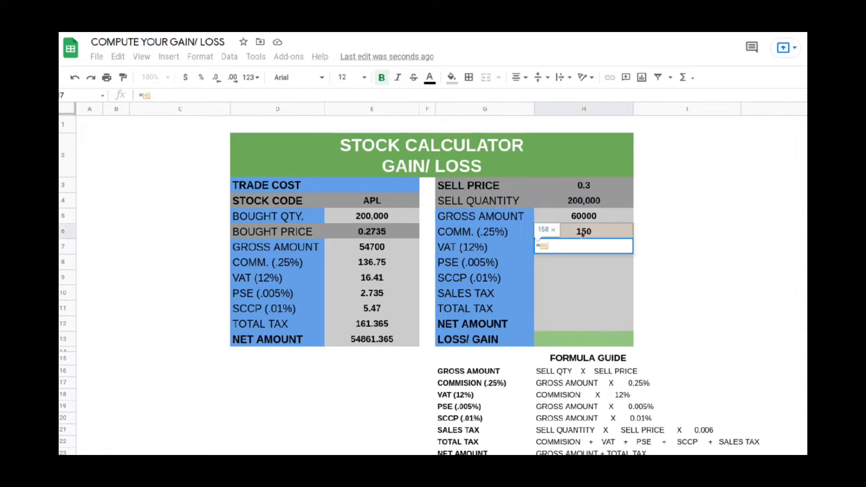
pyautogui.write('*12')
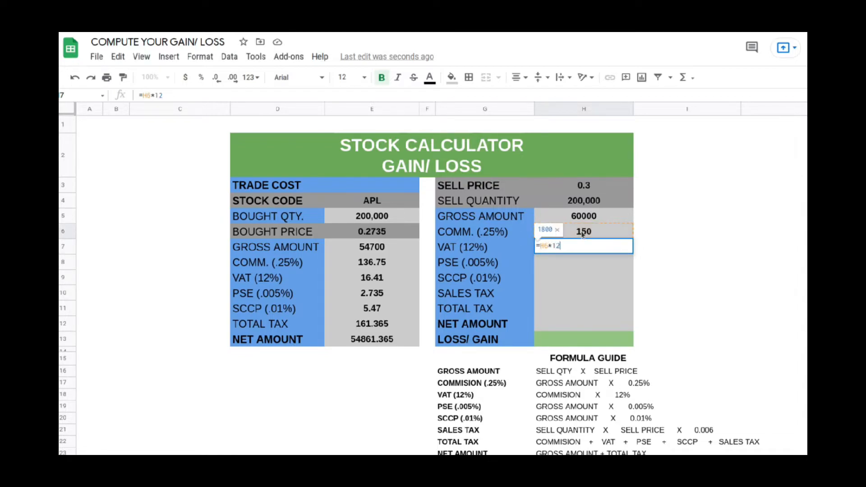
pyautogui.write('%')
pyautogui.press('Return')
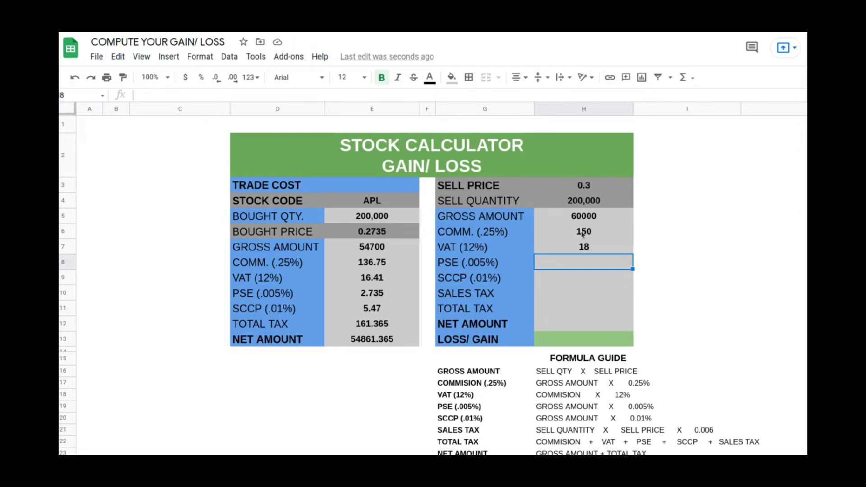
# - Calculate the sell PSE fee from the sell gross amount with the formula =H5*0.005%
pyautogui.write('=')
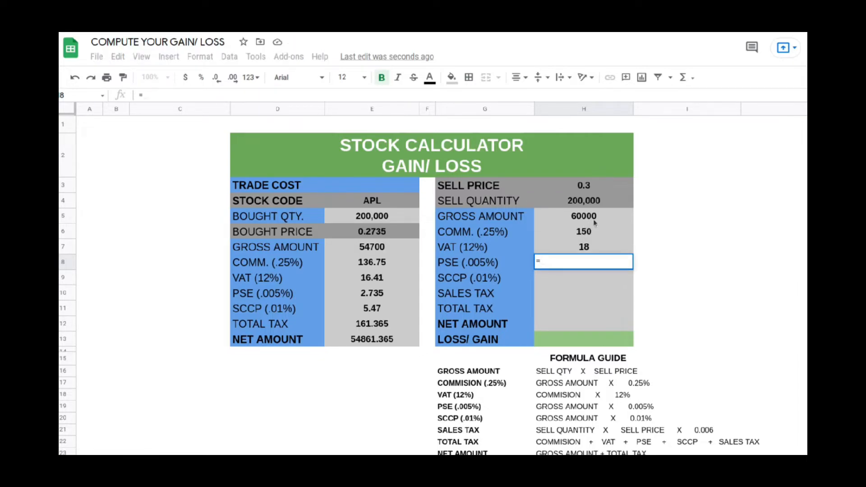
pyautogui.click(600, 218)
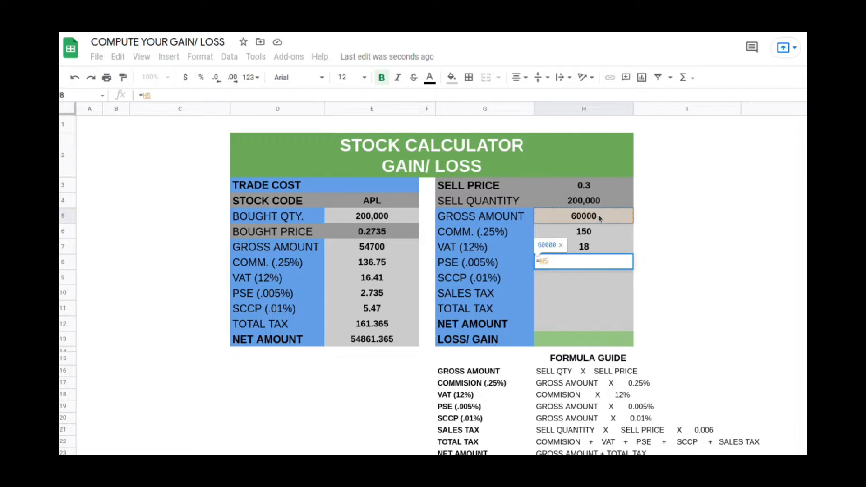
pyautogui.write('*0.00')
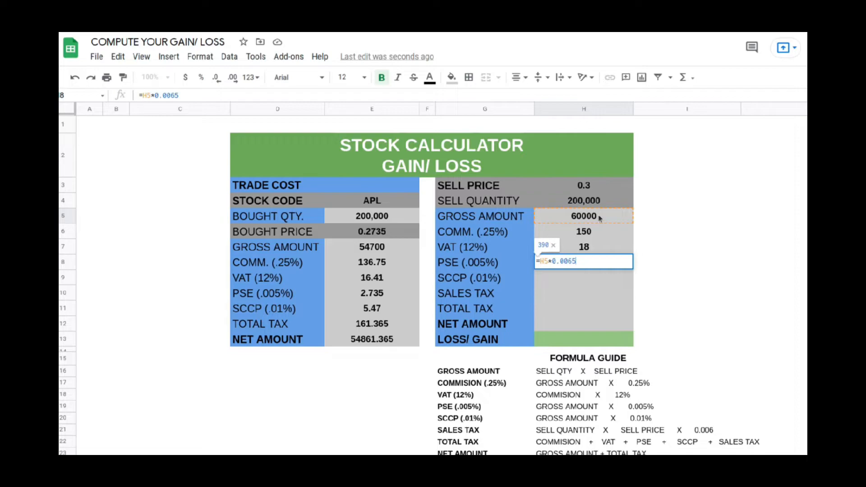
pyautogui.write('5')
pyautogui.press('Return')
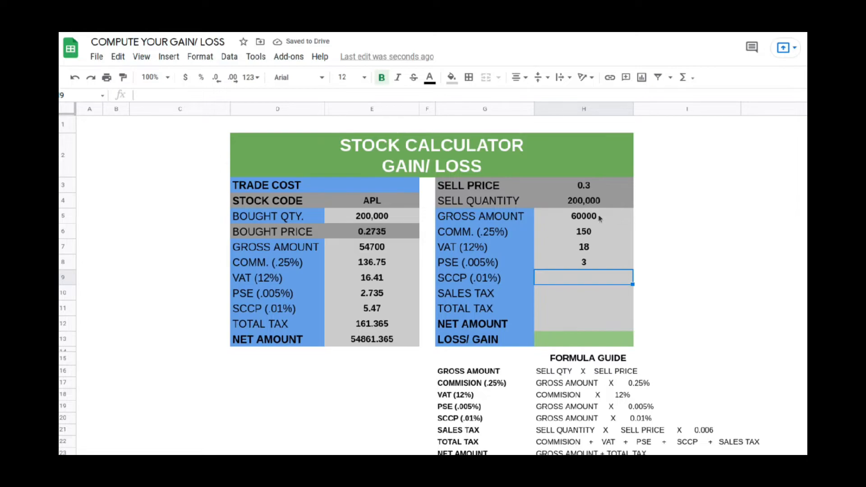
# - Calculate the sell SCCP fee from the sell gross amount with the formula =H5*0.01%
pyautogui.write('=')
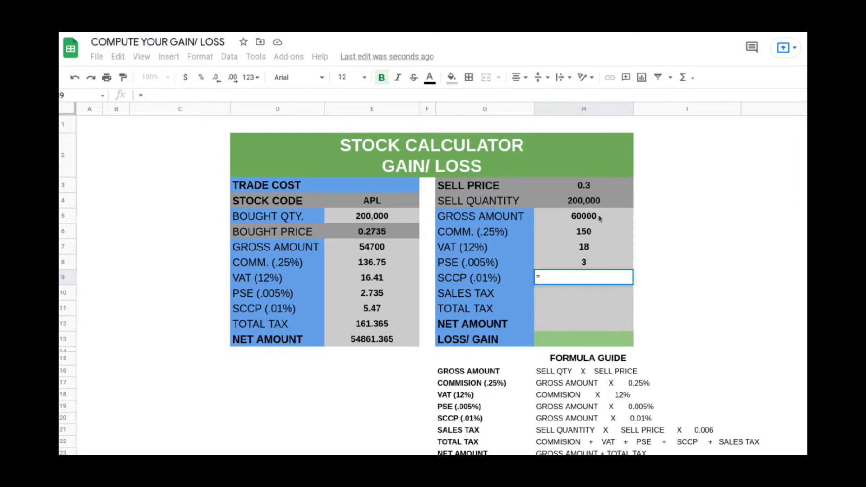
pyautogui.click(595, 217)
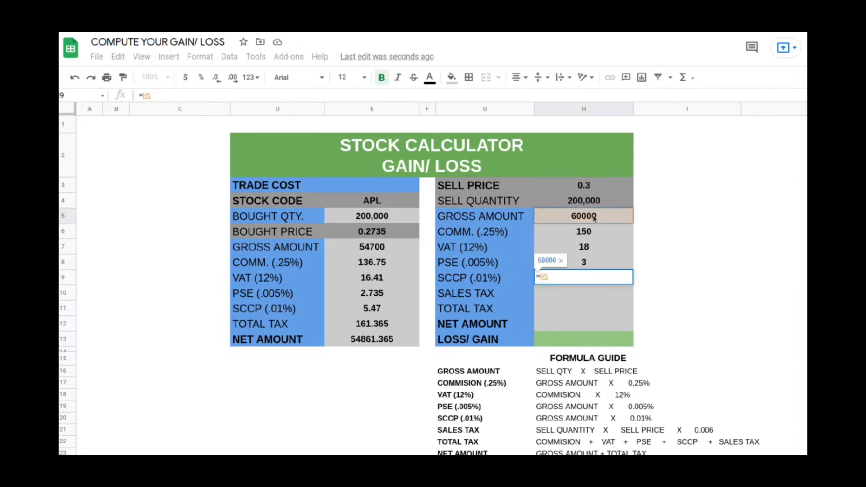
pyautogui.write('*')
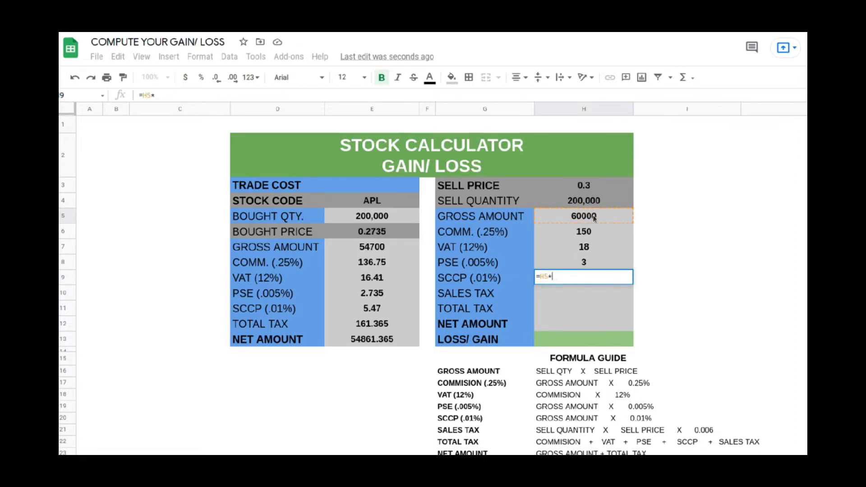
pyautogui.write('0.01')
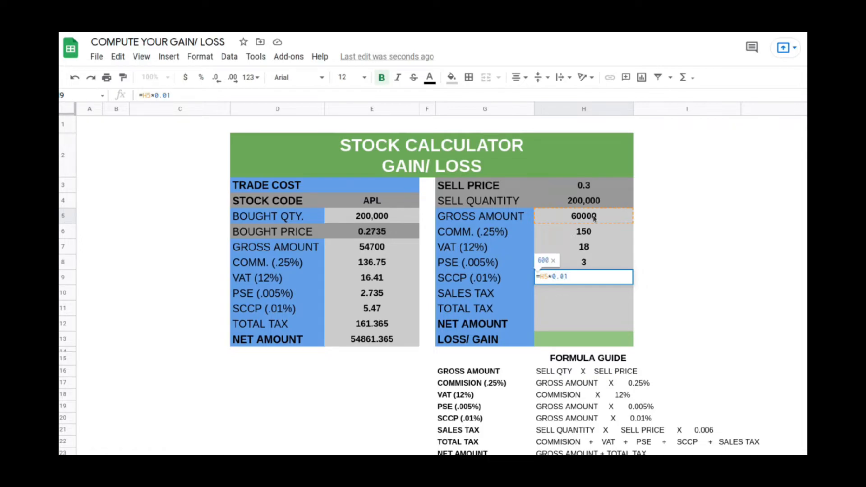
pyautogui.press('Return')
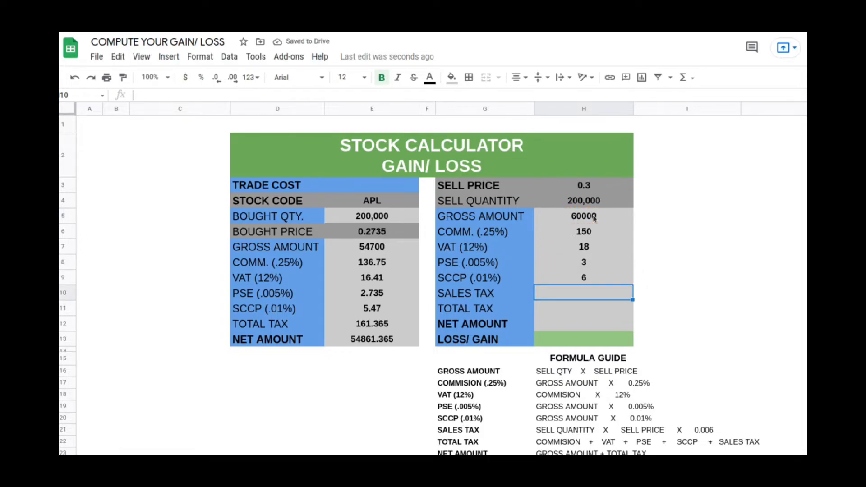
# - Calculate the sales tax from sell quantity and sell price with the formula =H4*H3*0.006
pyautogui.write('=')
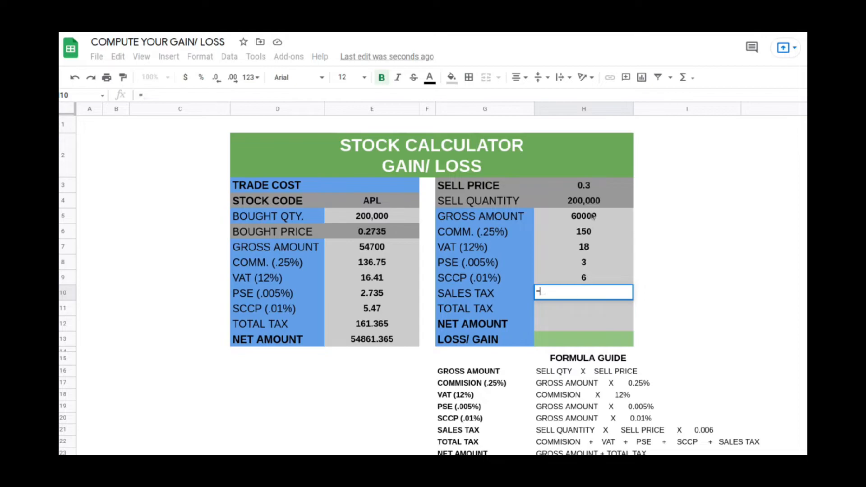
pyautogui.click(594, 204)
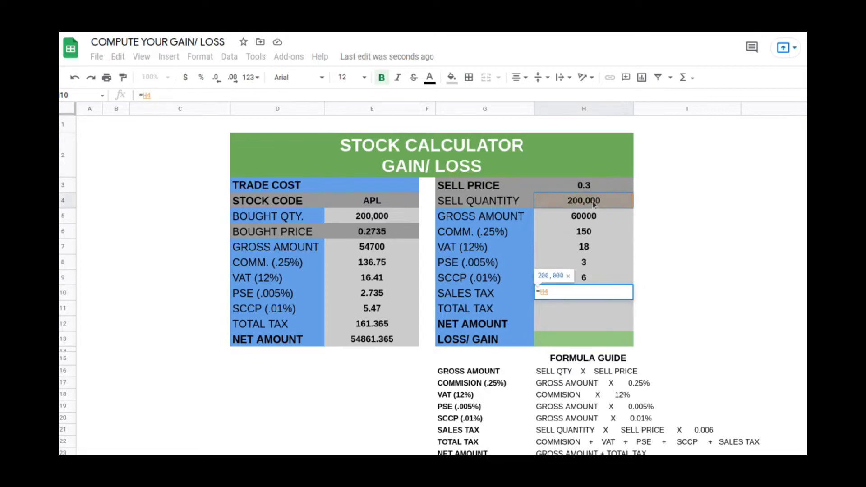
pyautogui.write('*')
pyautogui.click(592, 188)
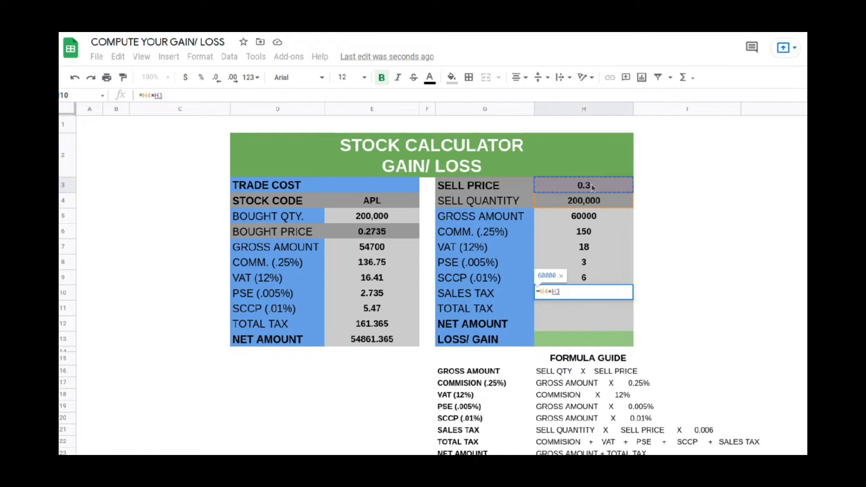
pyautogui.write('*0.00')
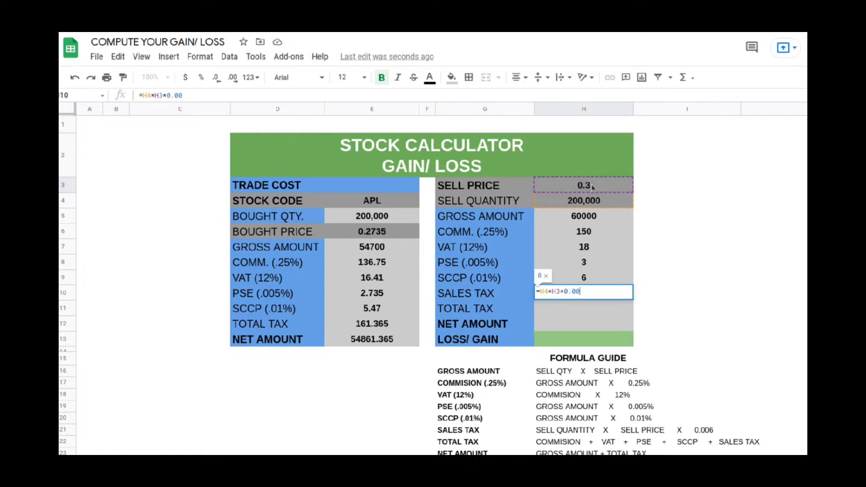
pyautogui.write('6')
pyautogui.press('Return')
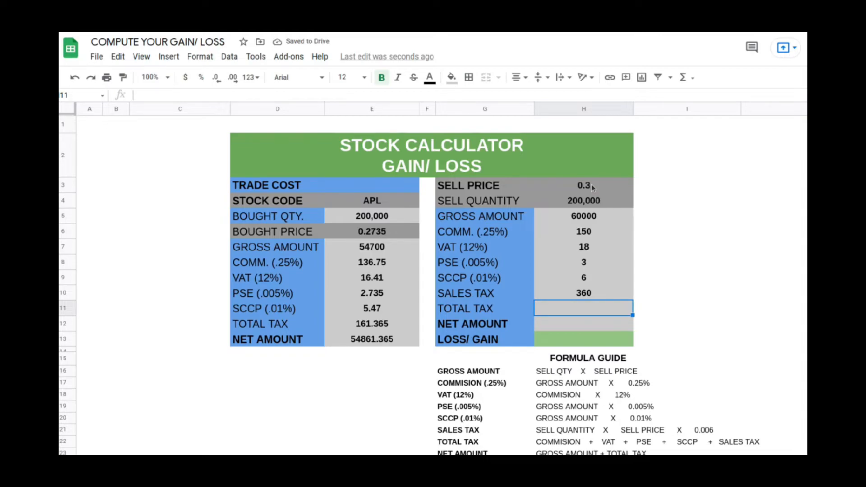
pyautogui.write('=')
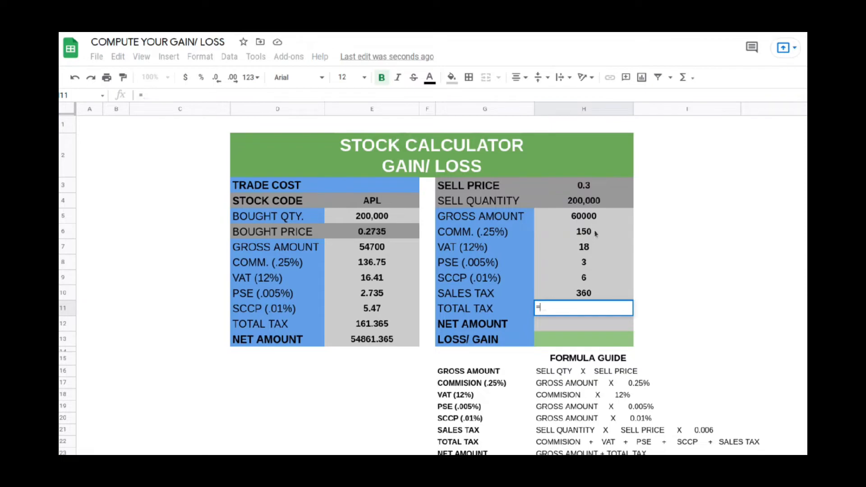
pyautogui.moveTo(595, 234); pyautogui.dragTo(594, 249)
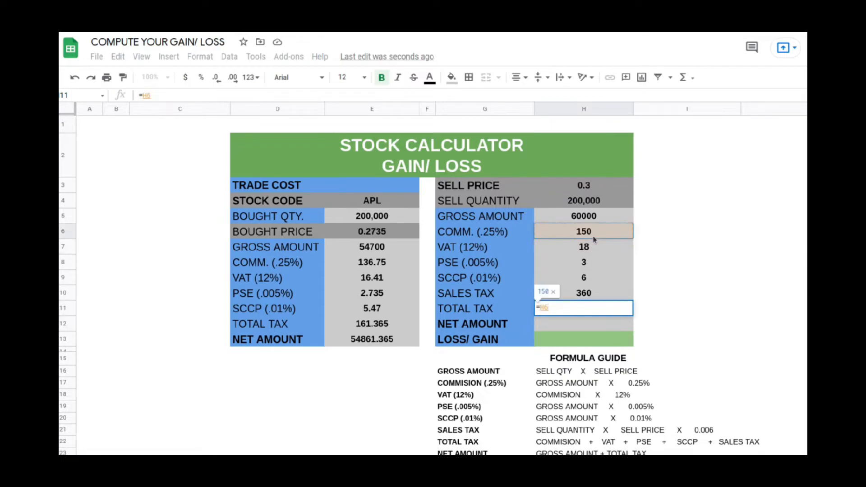
pyautogui.press('BackSpace')
pyautogui.press('BackSpace')
pyautogui.press('BackSpace')
pyautogui.press('BackSpace')
pyautogui.press('BackSpace')
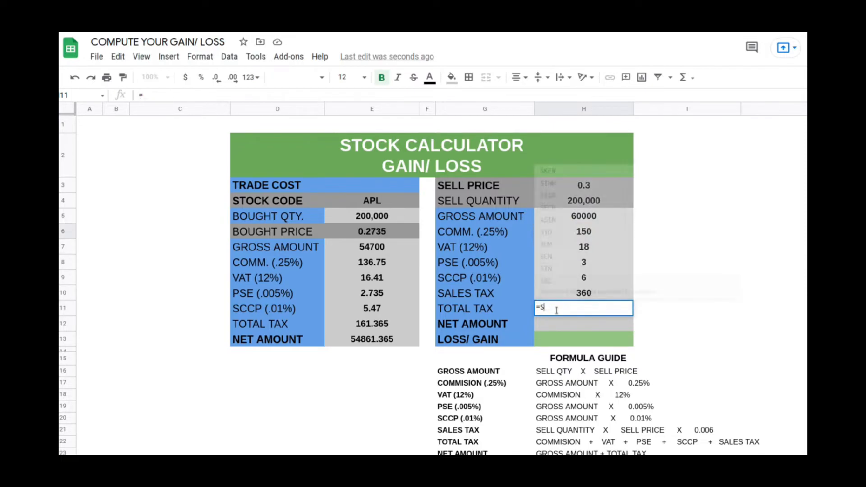
# - Calculate the sell total tax by summing commission through sales tax with =SUM(H6:H10)
pyautogui.write('SUM')
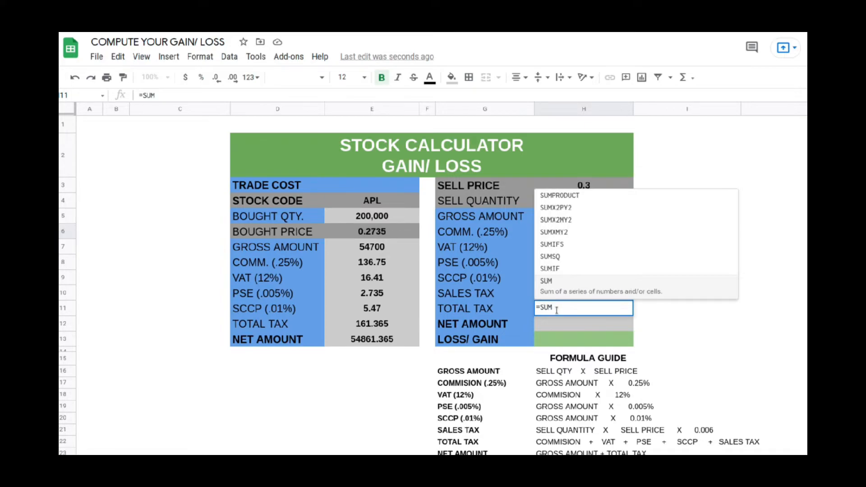
pyautogui.write('(')
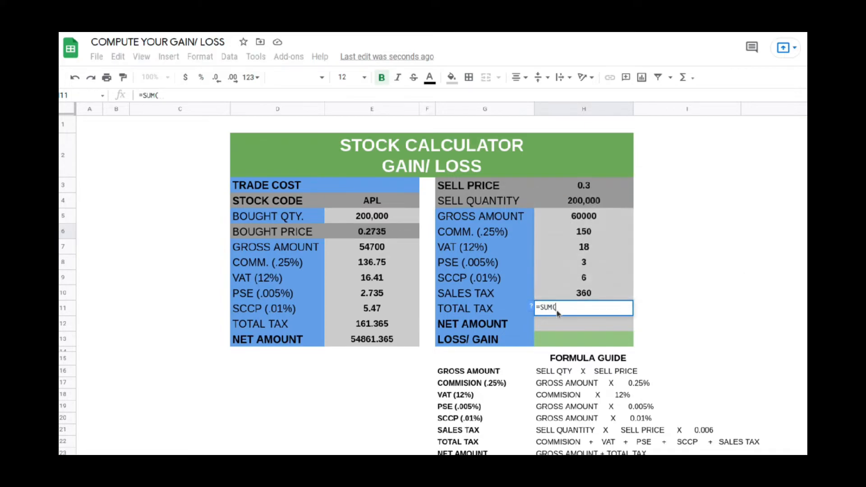
pyautogui.click(600, 234)
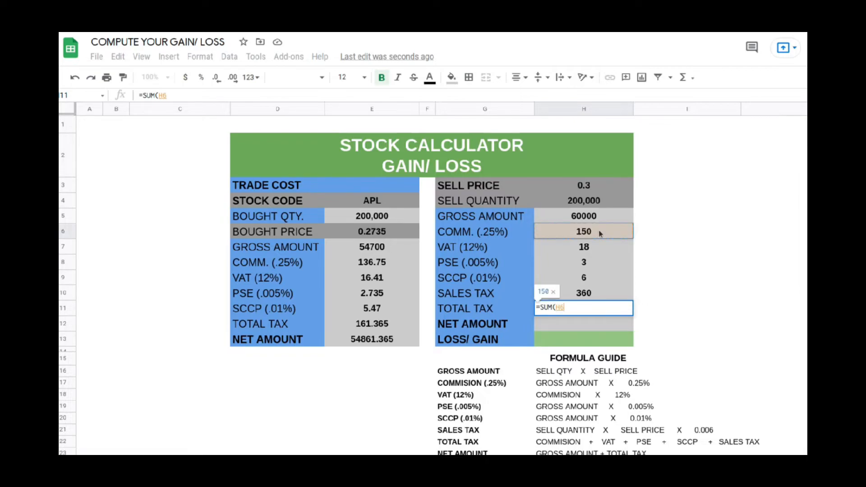
pyautogui.moveTo(600, 233); pyautogui.dragTo(595, 296)
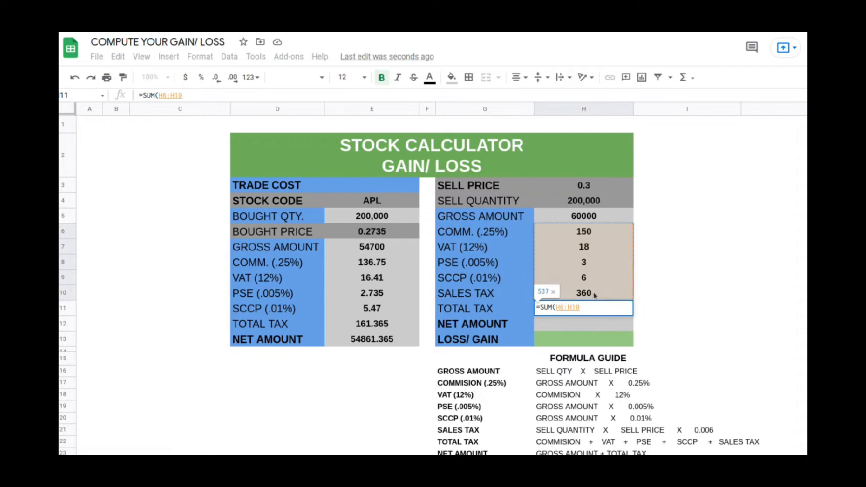
pyautogui.write(')')
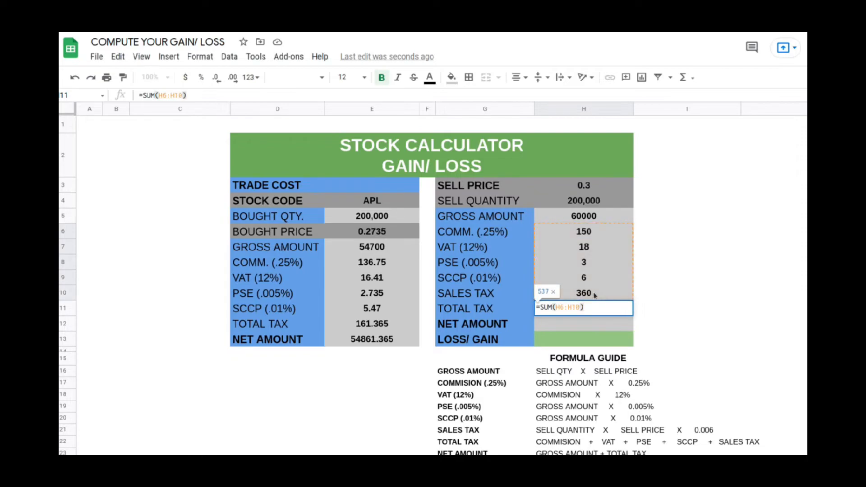
pyautogui.press('Return')
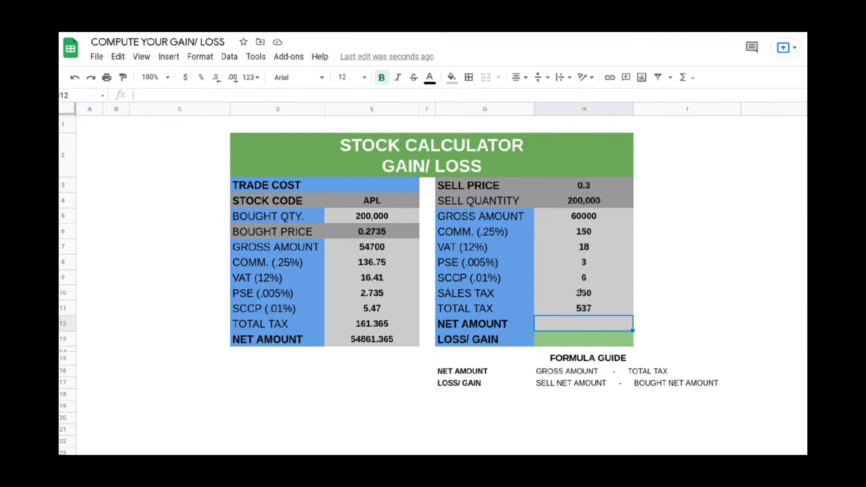
# - Calculate the sell net amount by subtracting total tax from gross amount with =H5-H11, and check its formula
pyautogui.write('=')
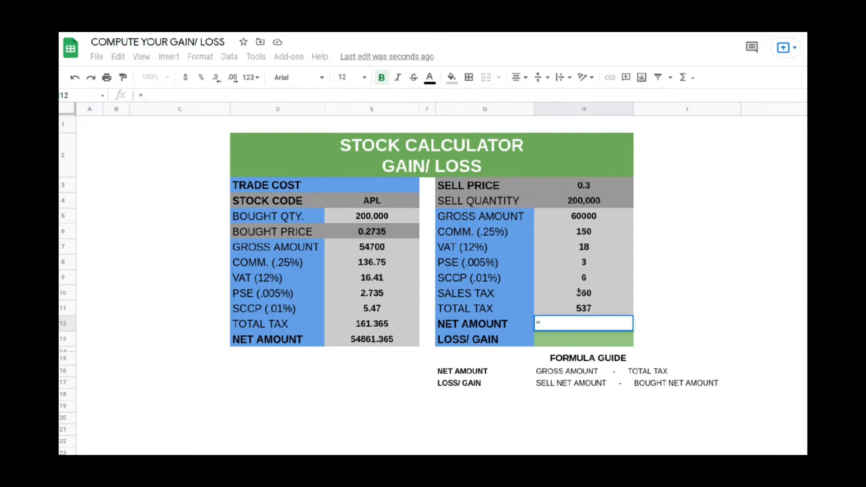
pyautogui.click(599, 218)
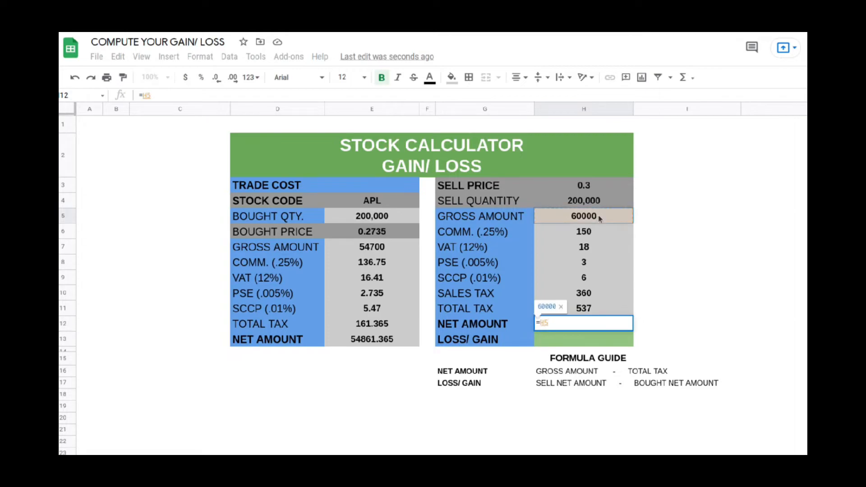
pyautogui.write('-')
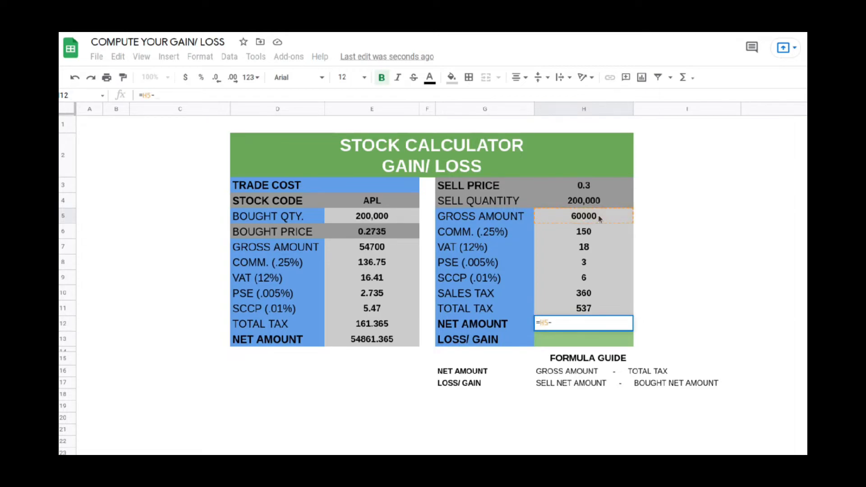
pyautogui.click(601, 310)
pyautogui.press('Return')
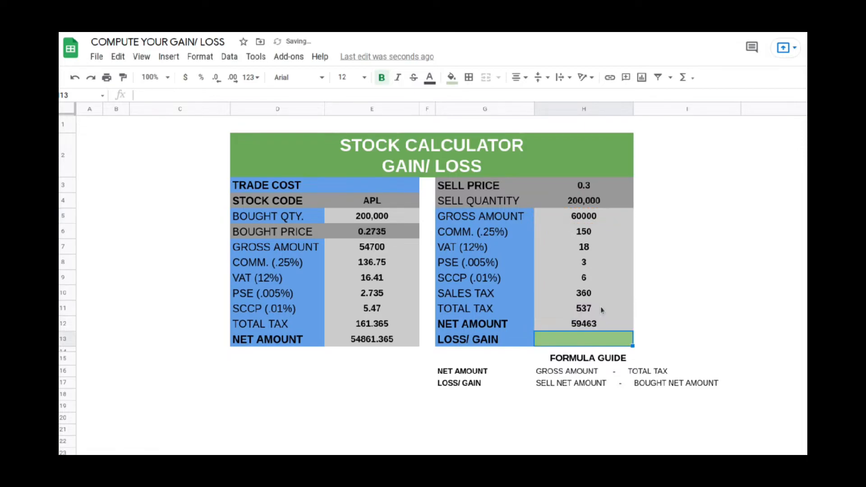
pyautogui.click(614, 328)
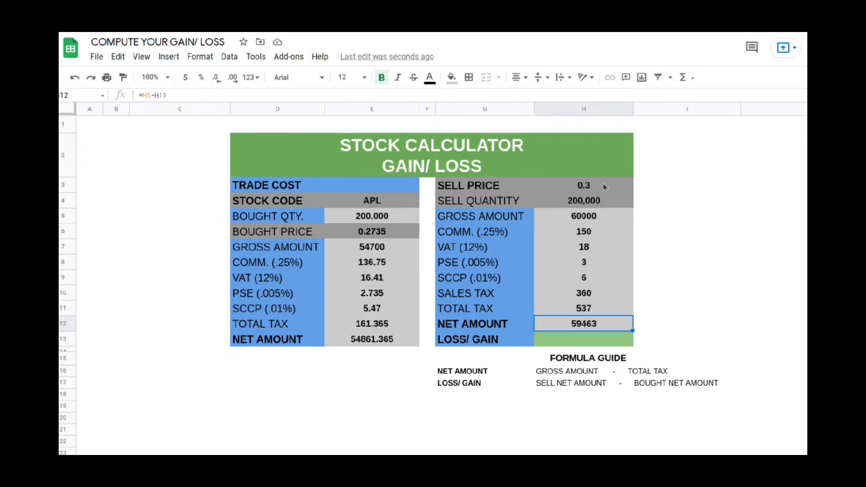
# - Calculate the loss/gain by subtracting the bought net amount from the sell net amount with =H12-E13, and check its formula
pyautogui.click(589, 340)
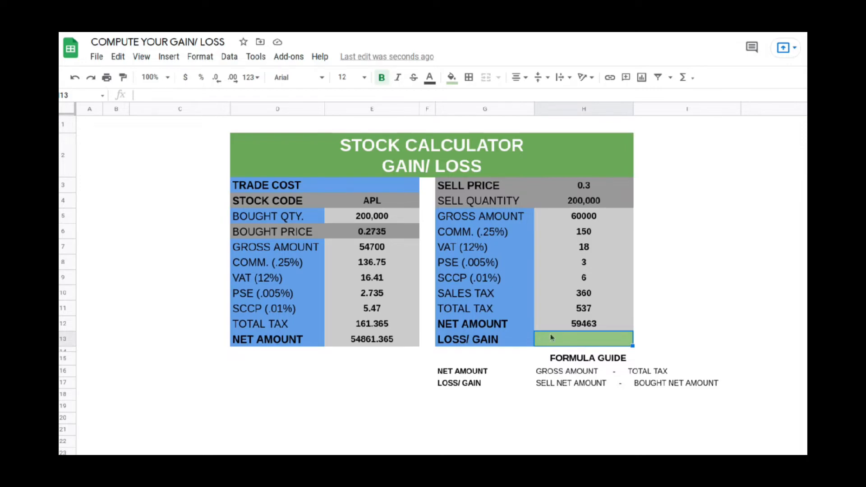
pyautogui.click(557, 387)
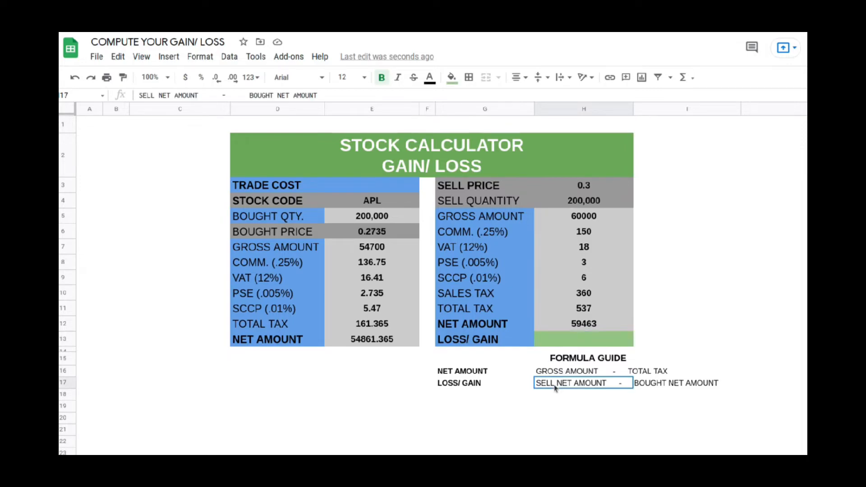
pyautogui.click(594, 345)
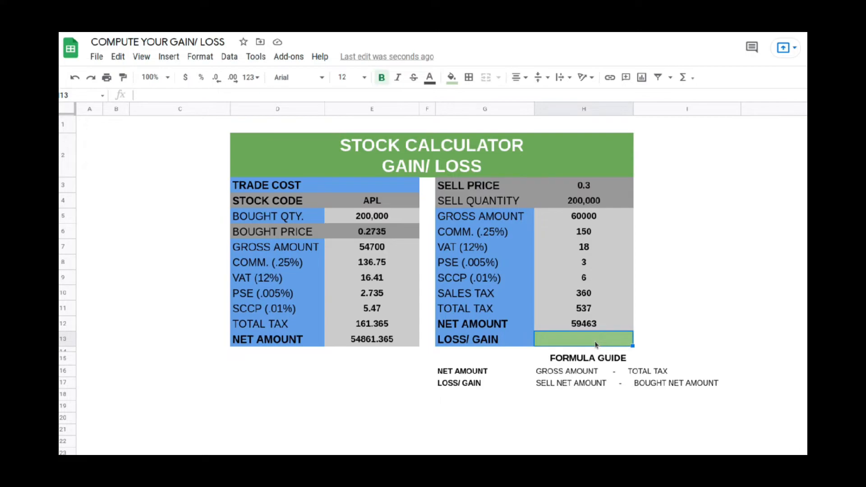
pyautogui.write('=')
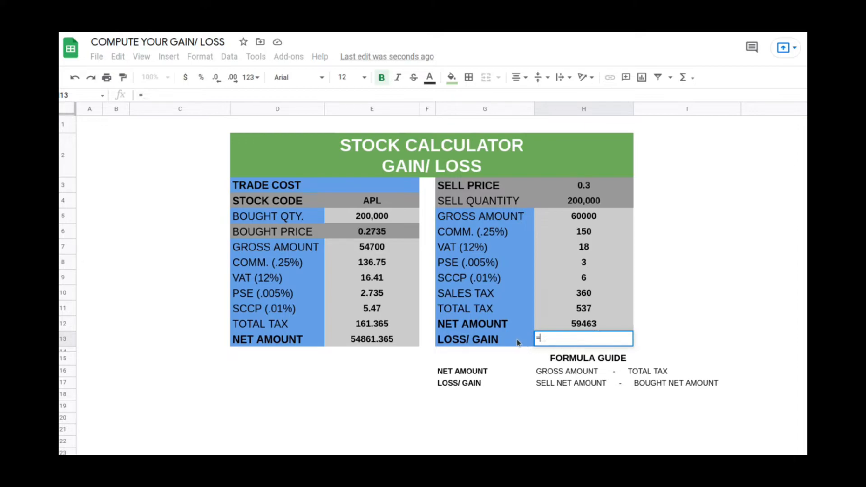
pyautogui.click(597, 328)
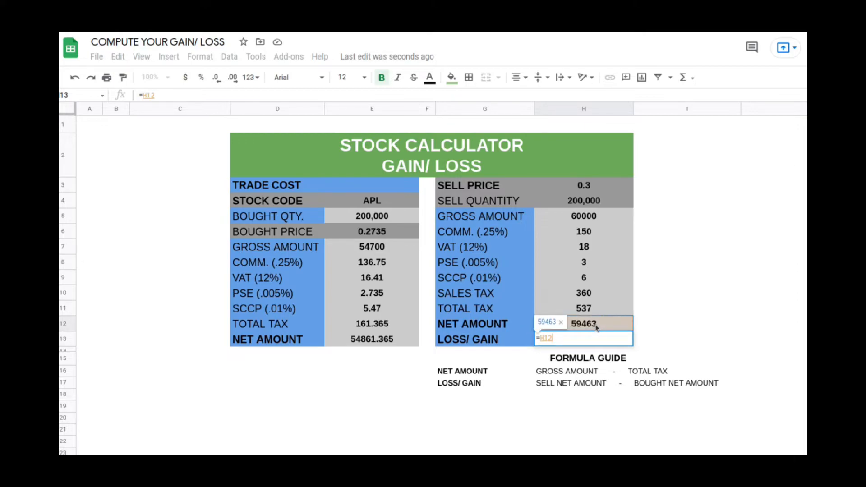
pyautogui.write('-')
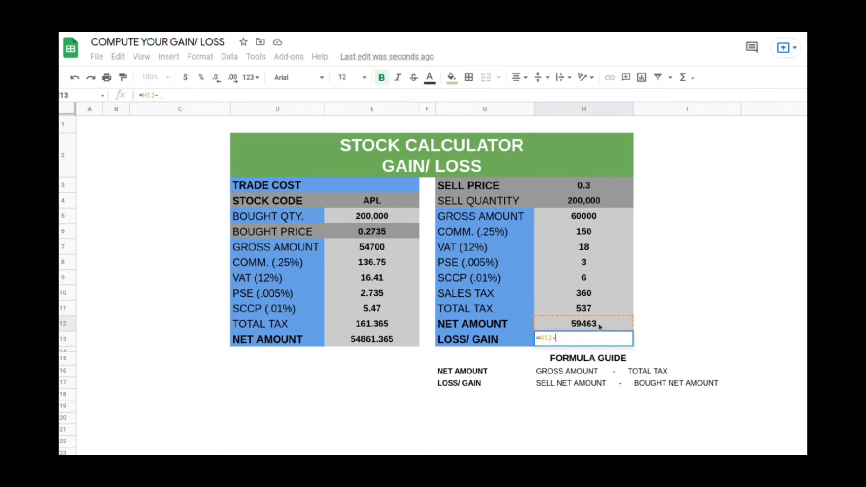
pyautogui.click(399, 341)
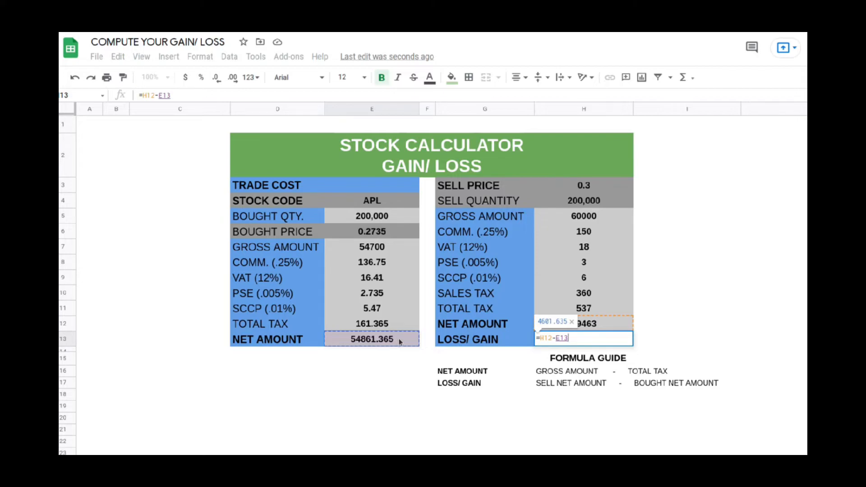
pyautogui.press('Return')
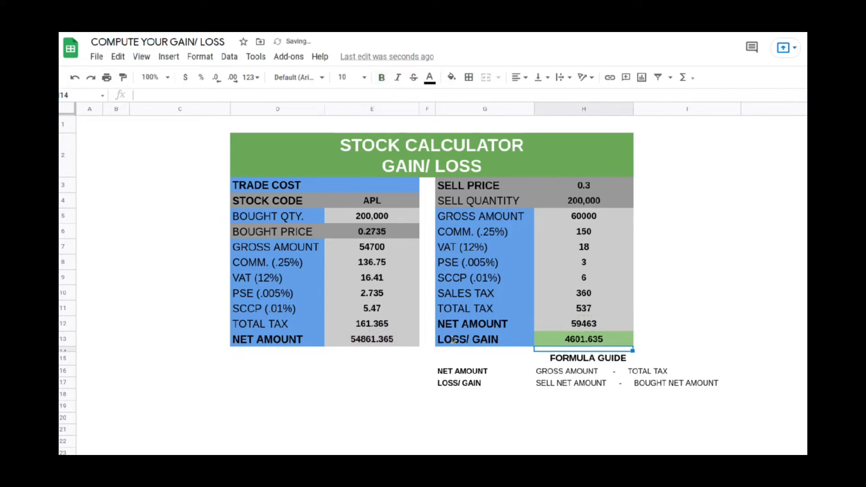
pyautogui.click(602, 341)
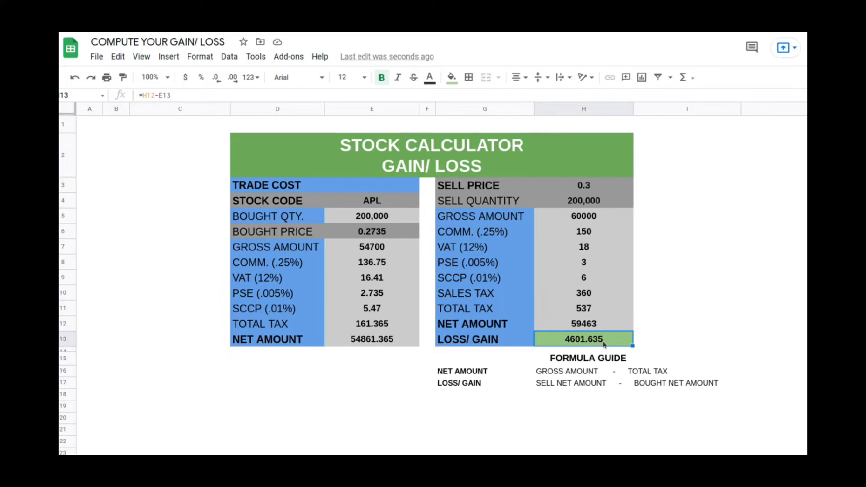
# - Set the sell price to 0.4 and check the recalculated loss/gain
pyautogui.click(608, 188)
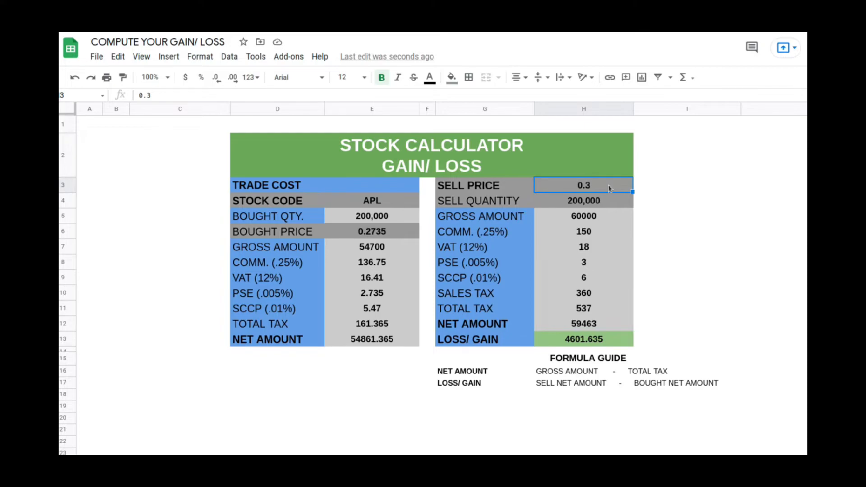
pyautogui.write('0.4000')
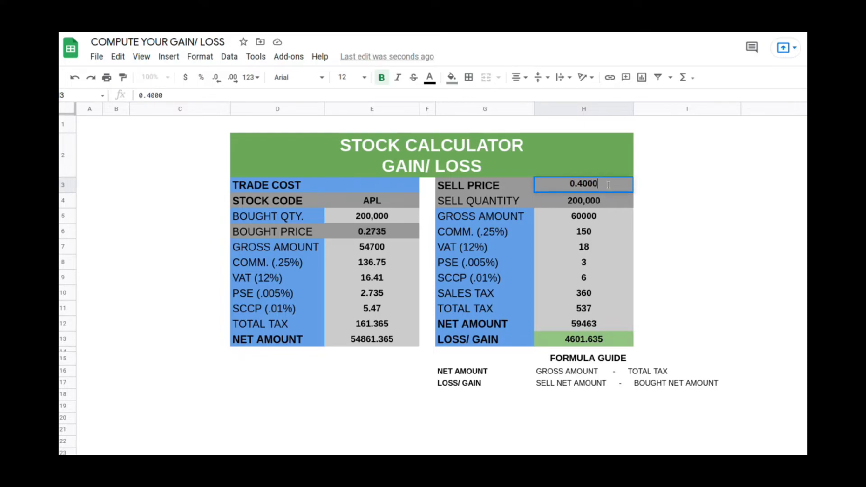
pyautogui.press('Return')
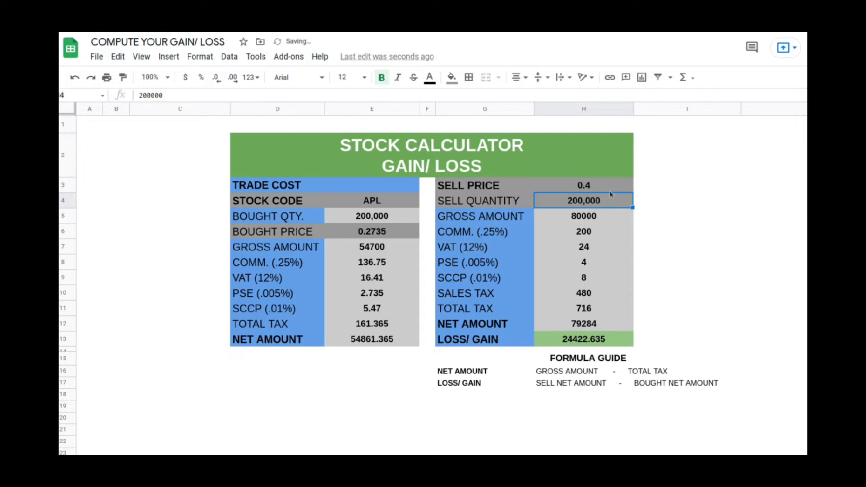
pyautogui.click(608, 340)
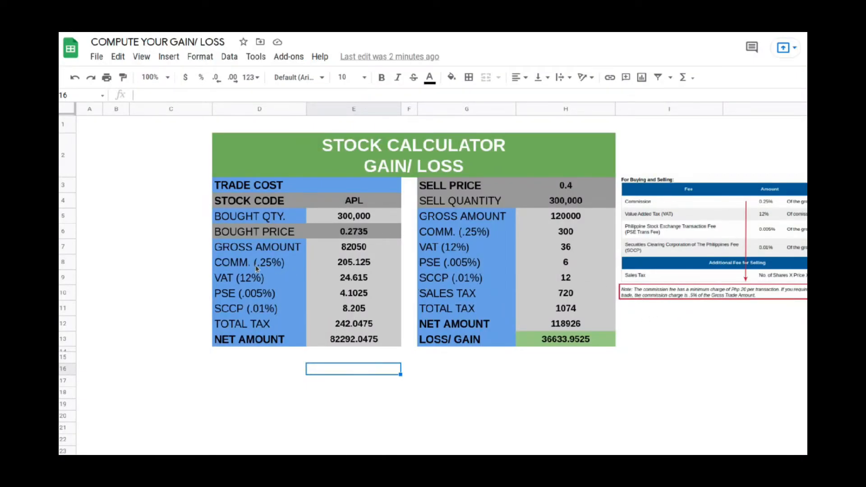
# - Review the commission rows on the buy and sell sides and the formula behind the buy commission
pyautogui.moveTo(257, 267); pyautogui.dragTo(397, 268)
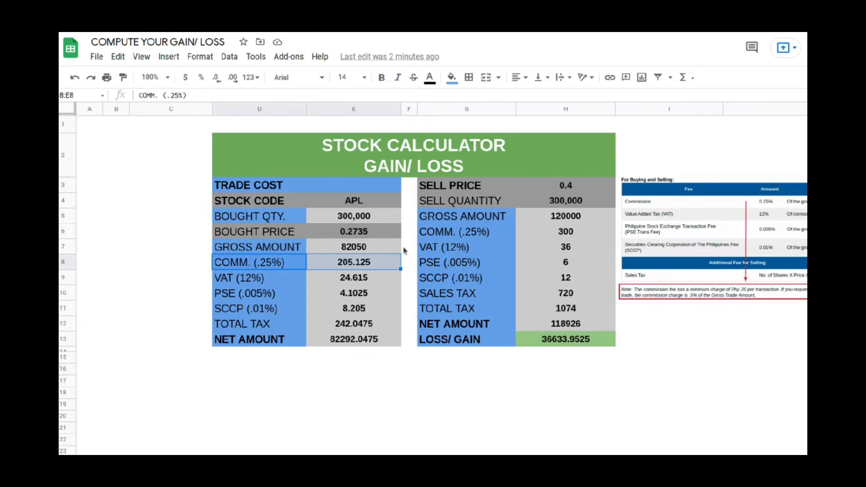
pyautogui.moveTo(433, 233); pyautogui.dragTo(582, 235)
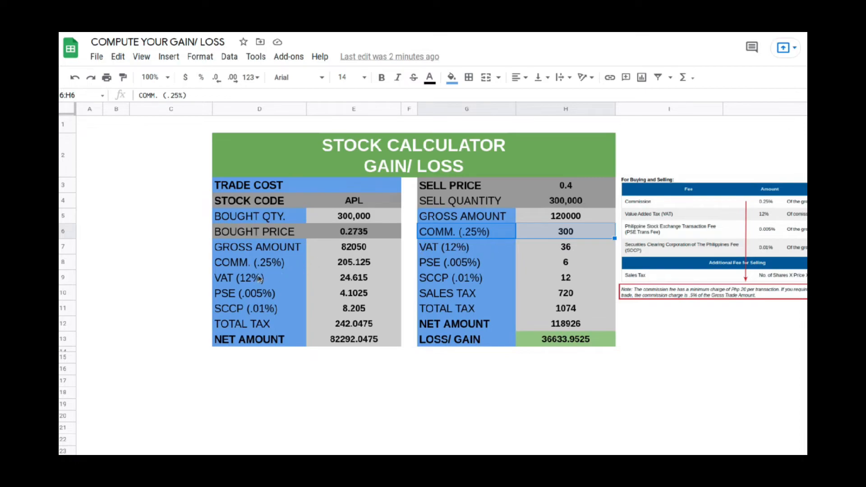
pyautogui.moveTo(253, 266); pyautogui.dragTo(345, 261)
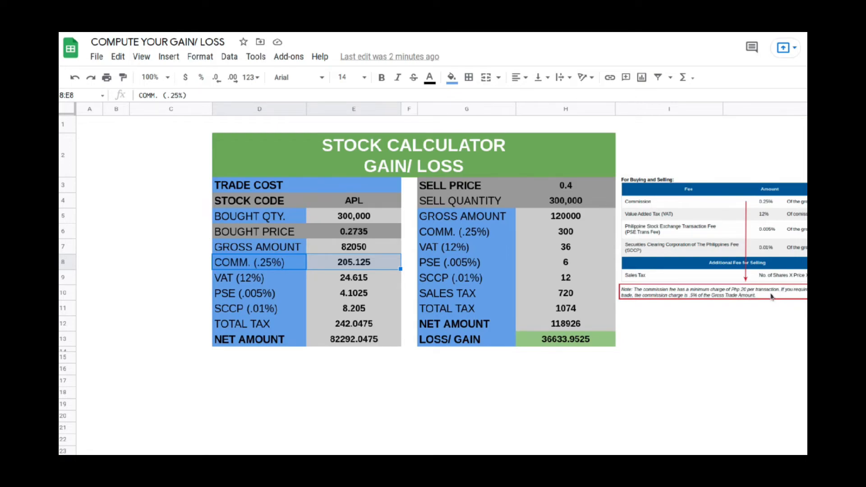
pyautogui.click(379, 263)
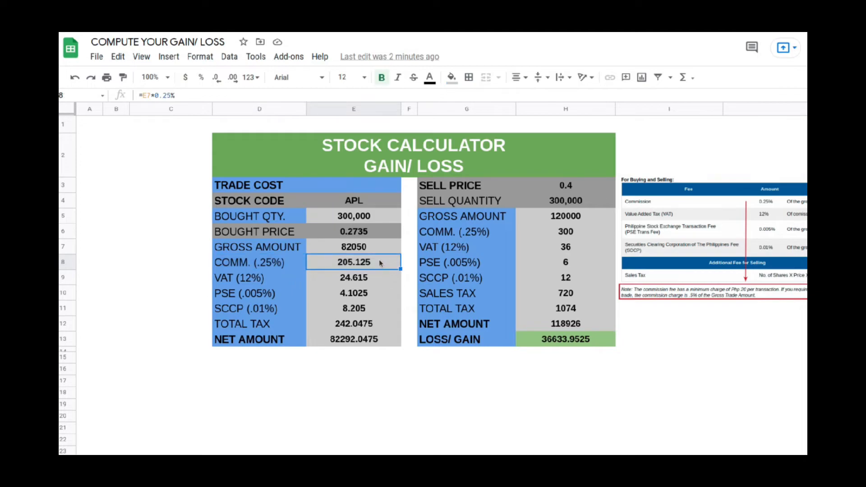
pyautogui.click(143, 95)
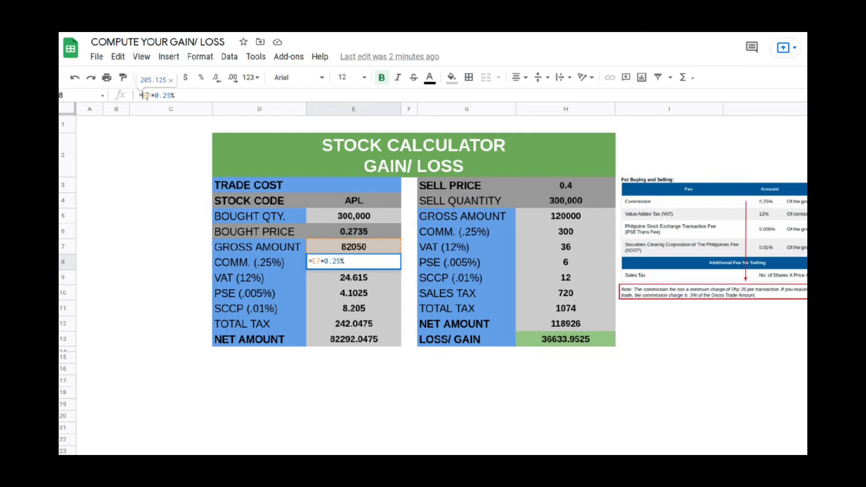
pyautogui.press('Escape')
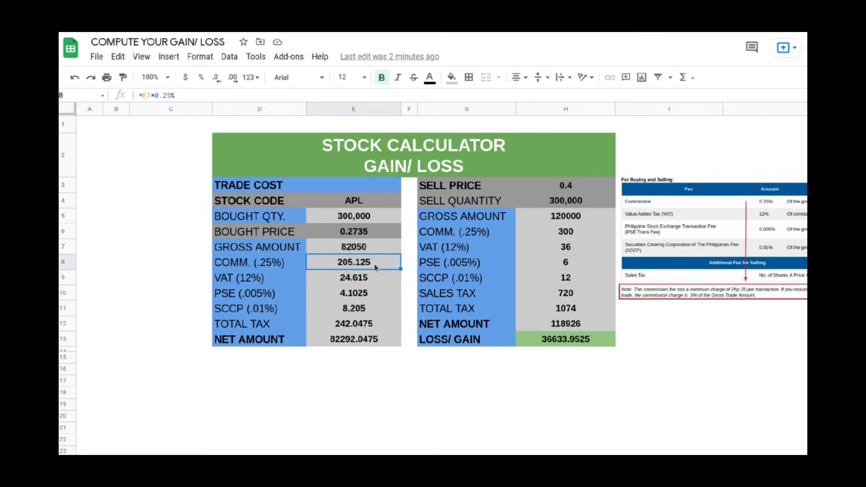
# - Apply the minimum commission of 20 to the buy commission with the formula =IF(E7*0.25%<20,20,E7*0.25%)
pyautogui.click(155, 97)
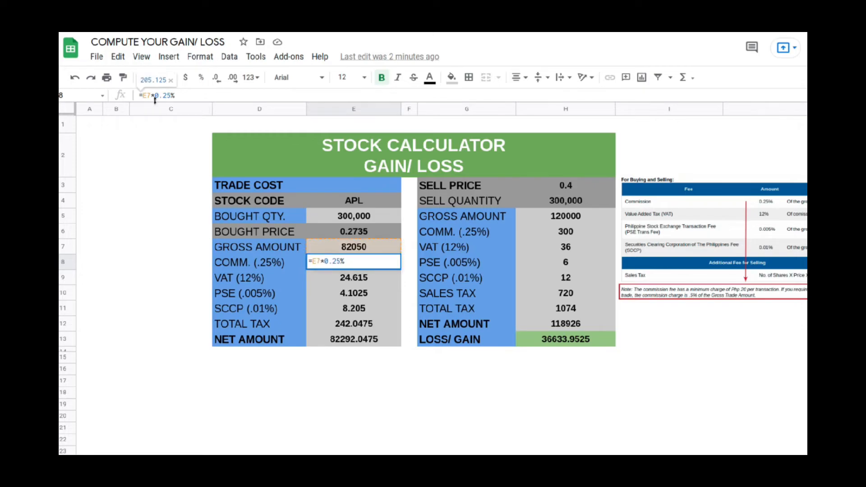
pyautogui.write('IF(E7*0.25%')
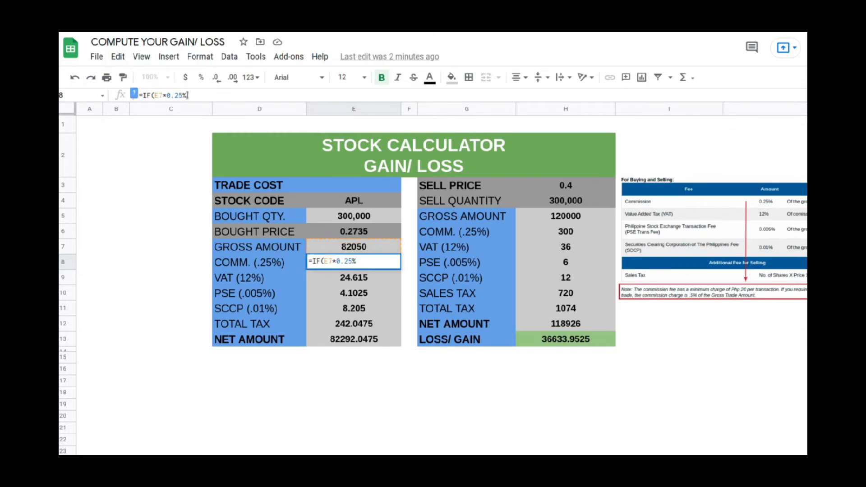
pyautogui.write('<')
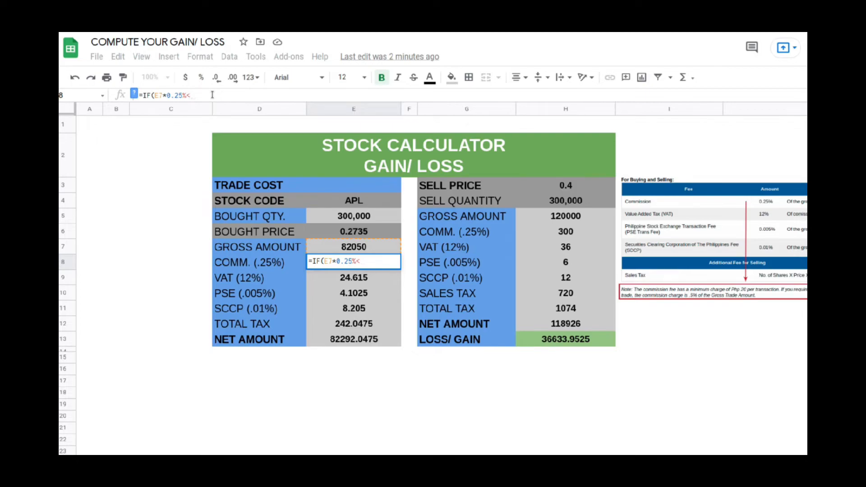
pyautogui.write('20')
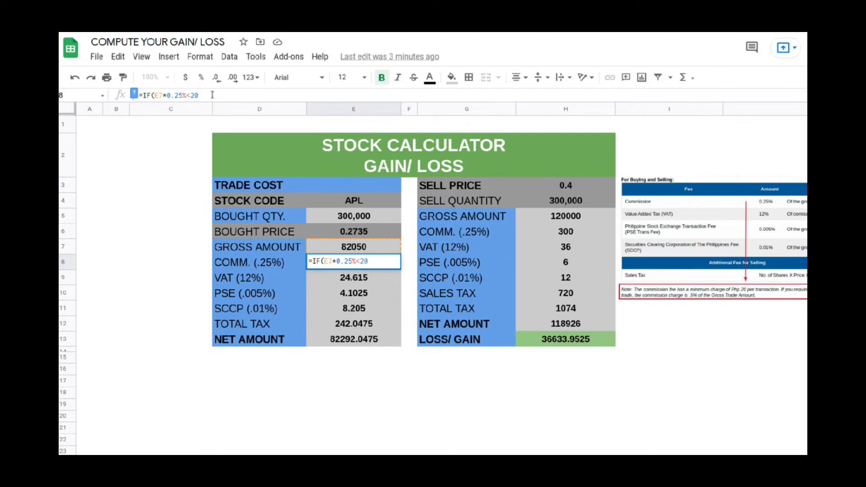
pyautogui.write(',')
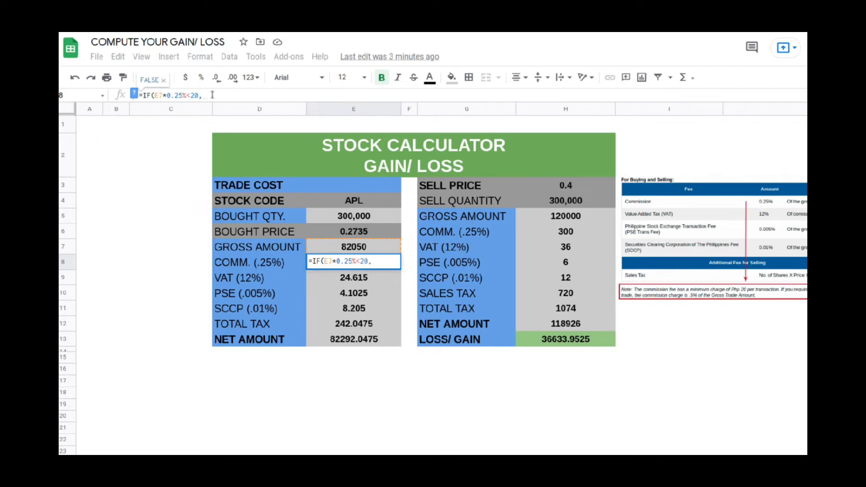
pyautogui.write('20')
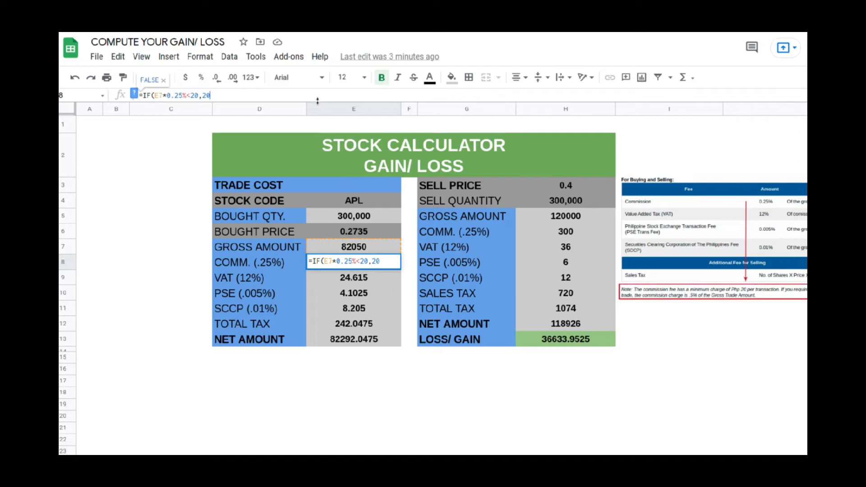
pyautogui.write(',')
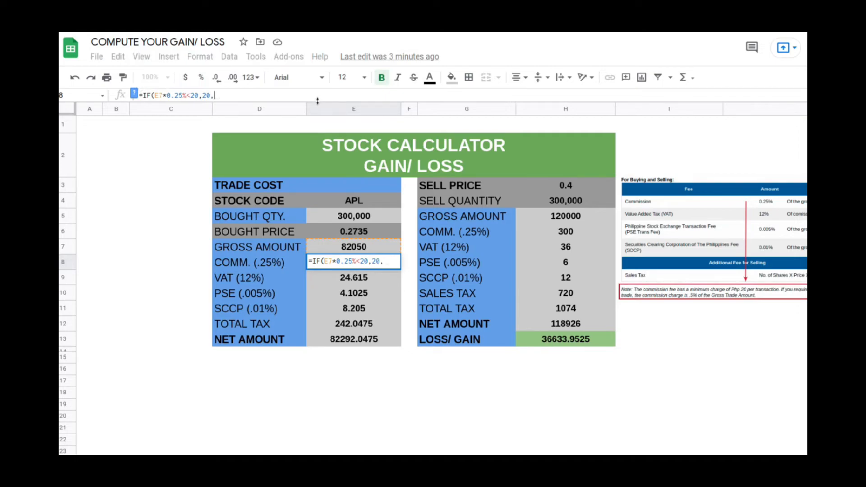
pyautogui.write('E')
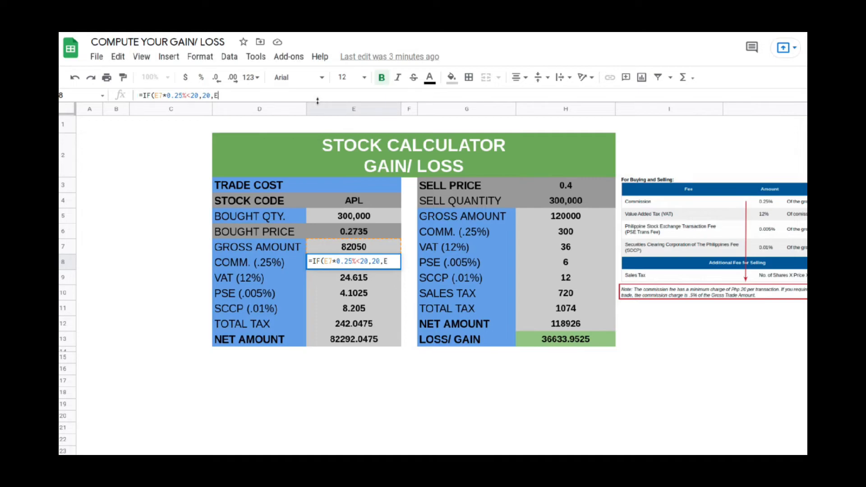
pyautogui.write('7')
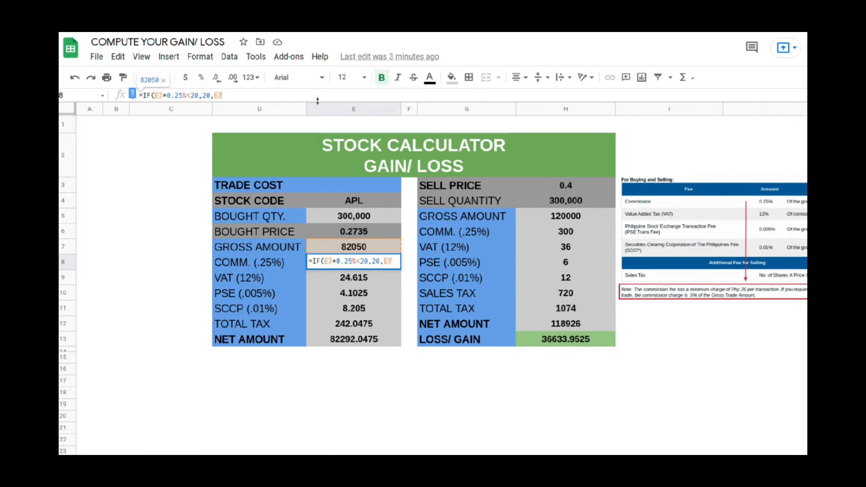
pyautogui.write('*0.2')
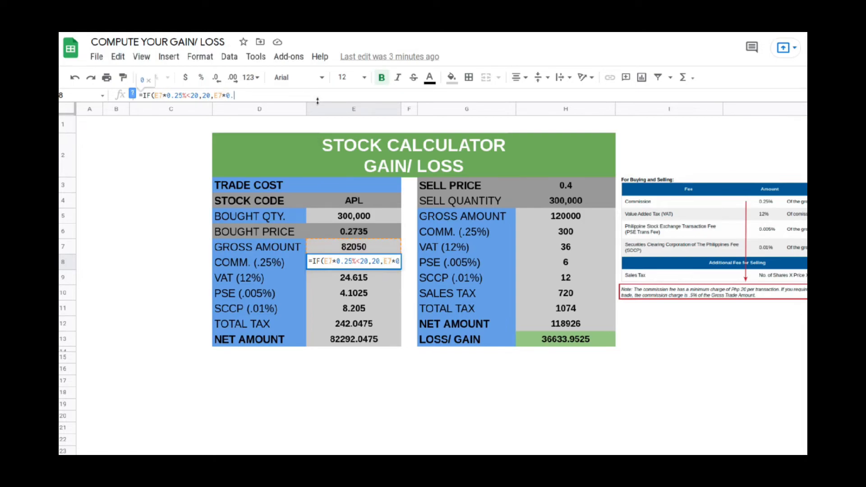
pyautogui.write('5%')
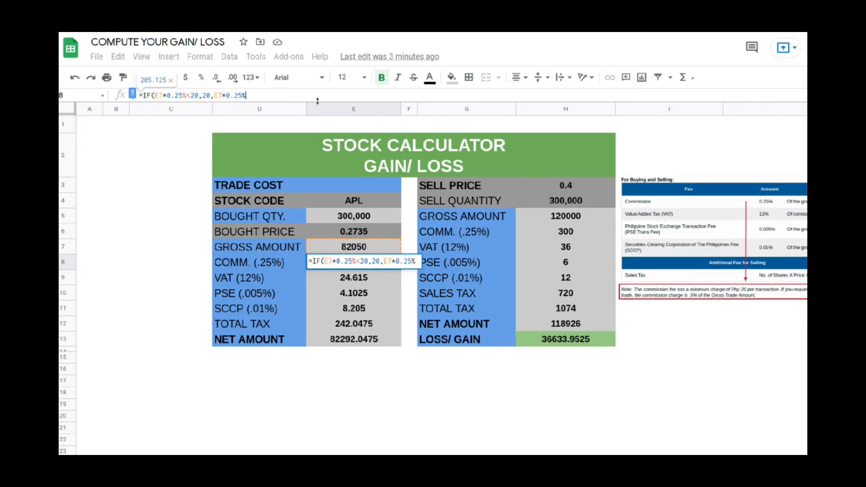
pyautogui.write(')')
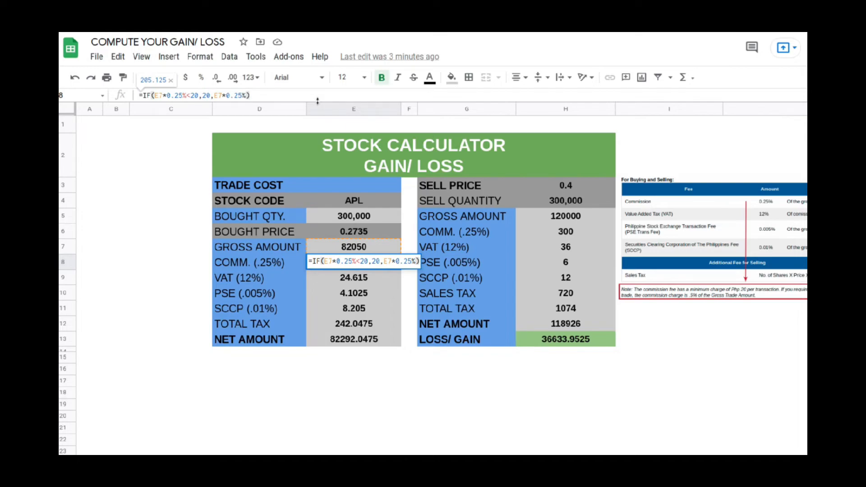
pyautogui.press('Return')
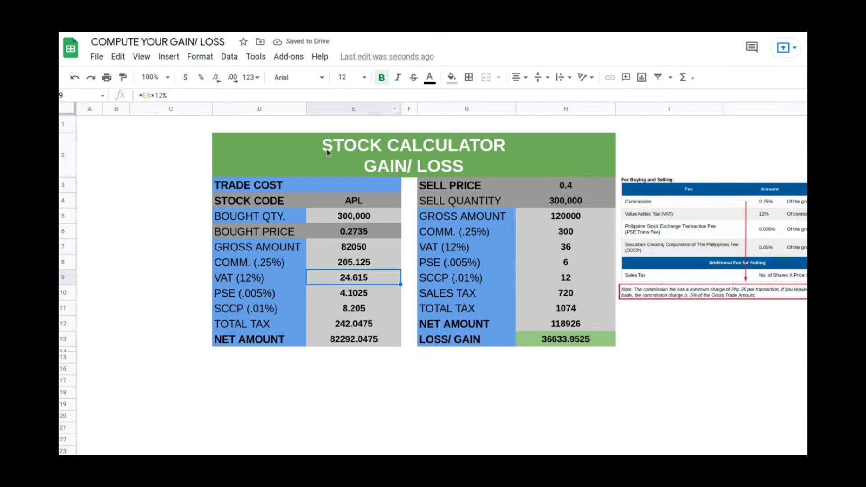
# - Apply the minimum commission of 20 to the sell commission with the formula =IF(H5*0.25%<20,20,H5*0.25%)
pyautogui.click(567, 234)
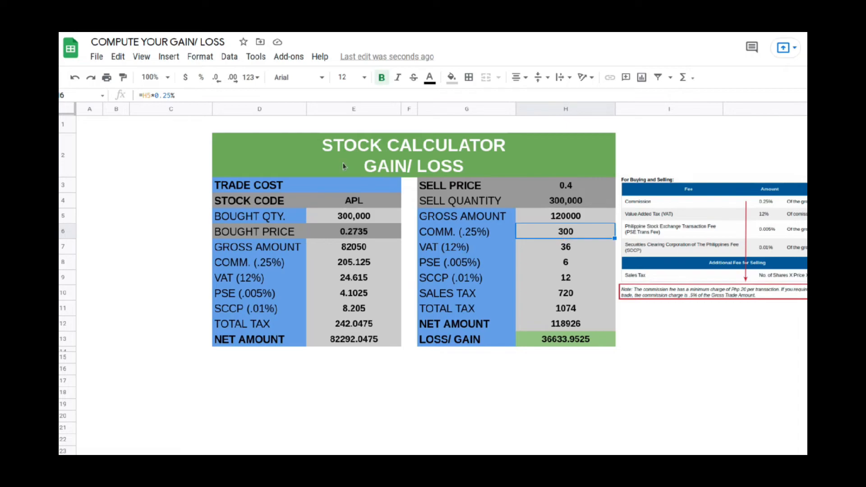
pyautogui.click(146, 95)
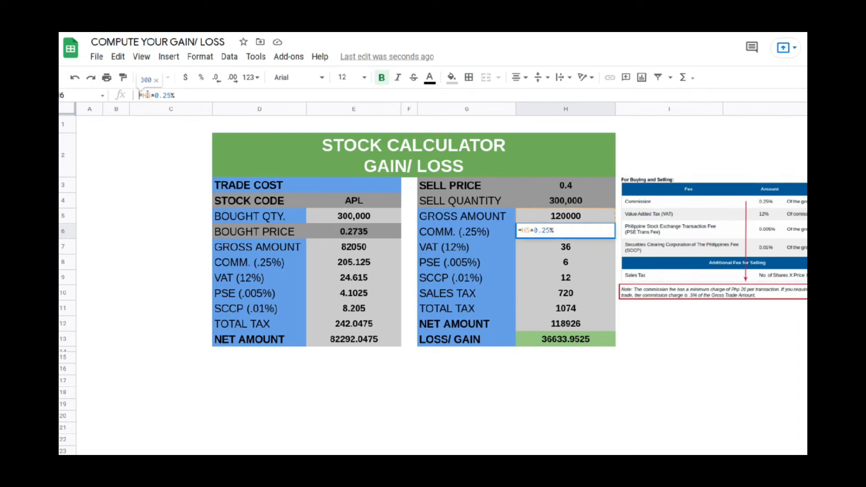
pyautogui.write('IF')
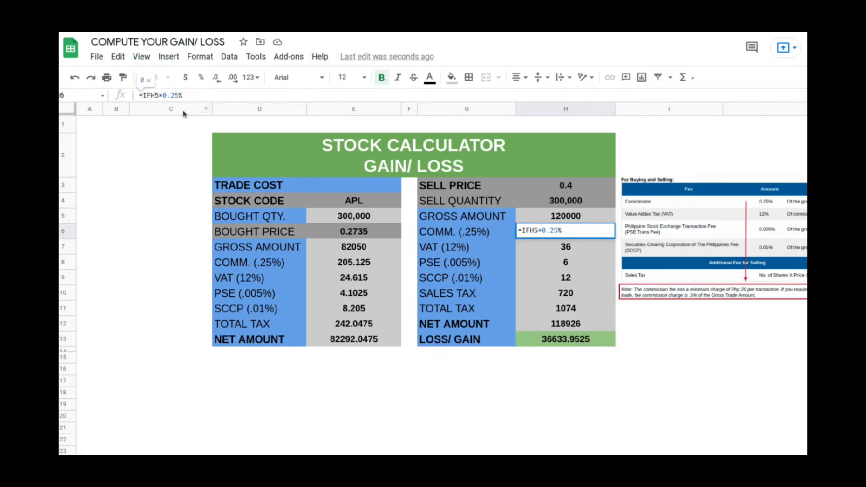
pyautogui.write('(')
pyautogui.press('Right')
pyautogui.press('Right')
pyautogui.press('Right')
pyautogui.press('Right')
pyautogui.press('Right')
pyautogui.press('Right')
pyautogui.press('Right')
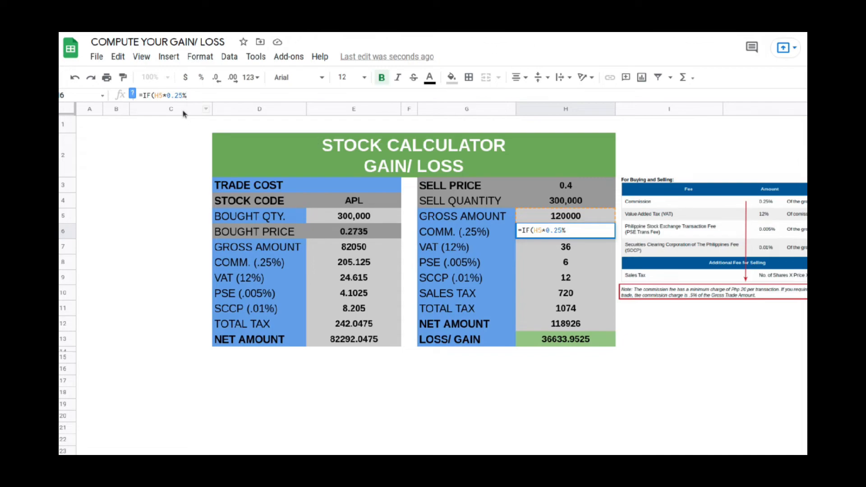
pyautogui.write('<20,')
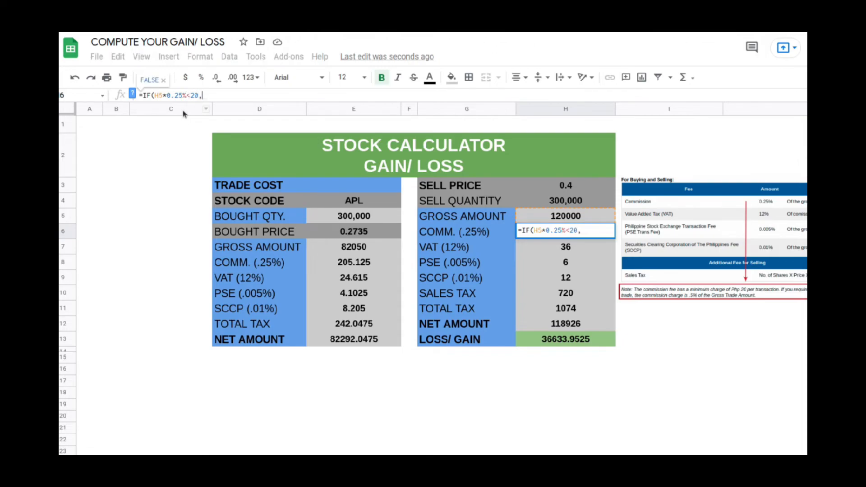
pyautogui.write('20')
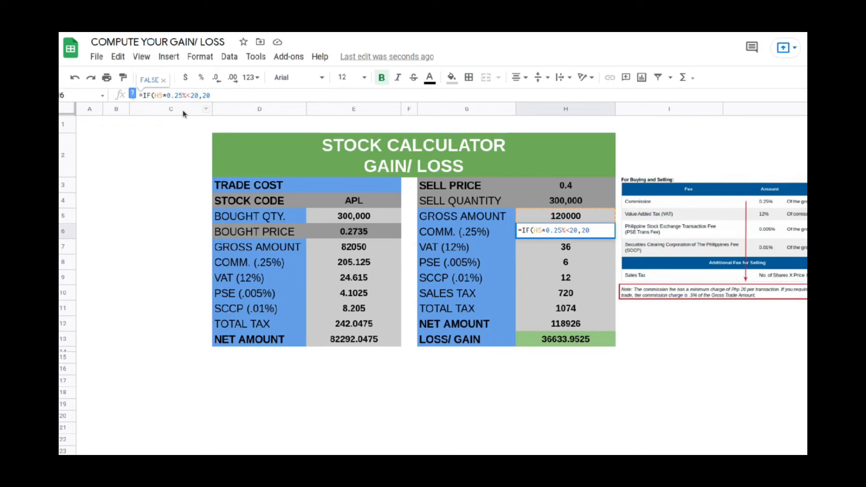
pyautogui.write(',')
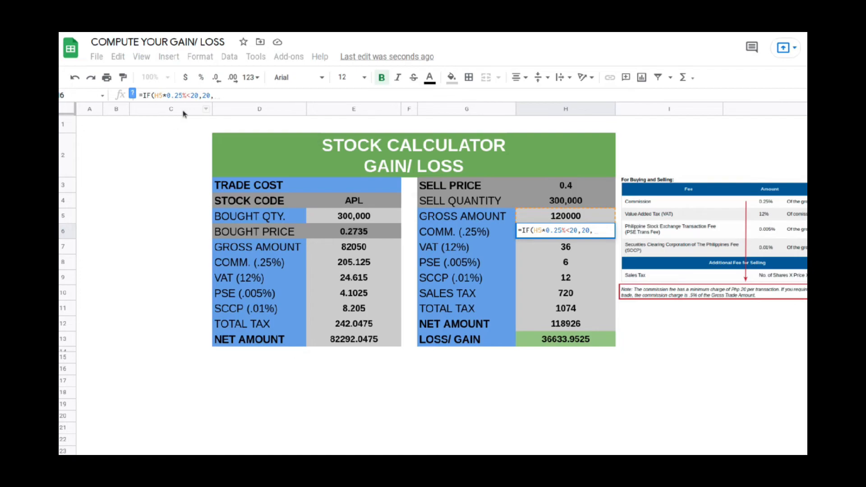
pyautogui.write('H5')
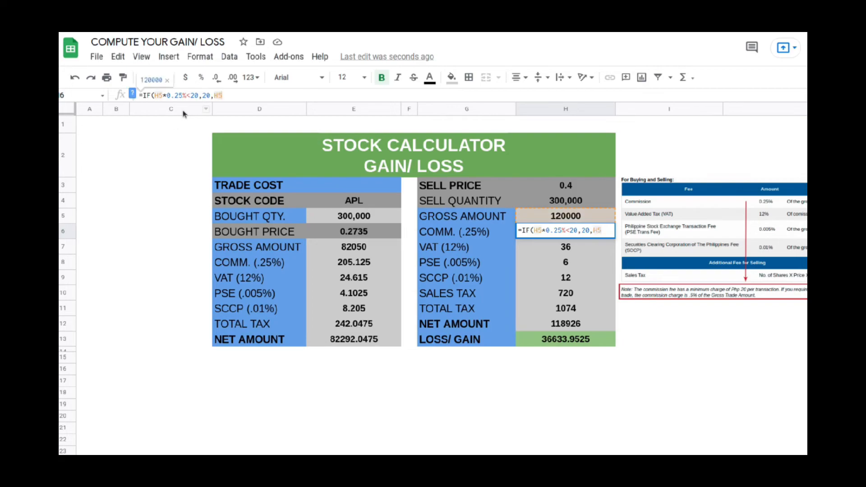
pyautogui.write('*0.25')
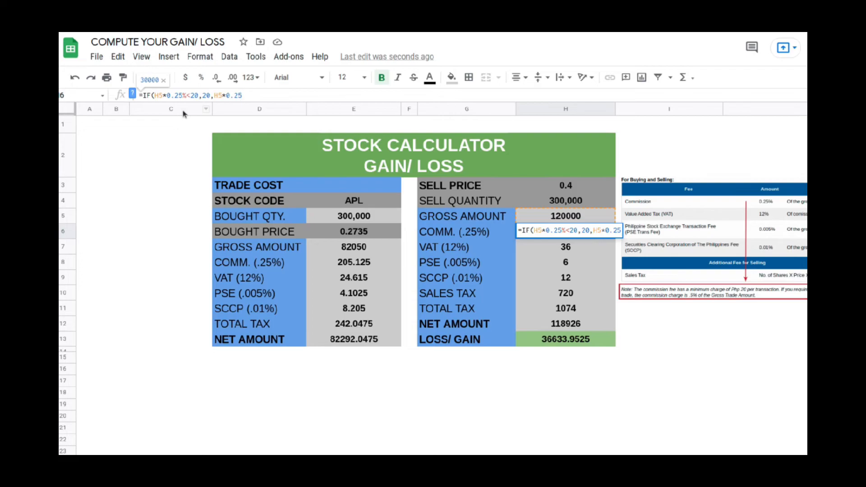
pyautogui.write('%)')
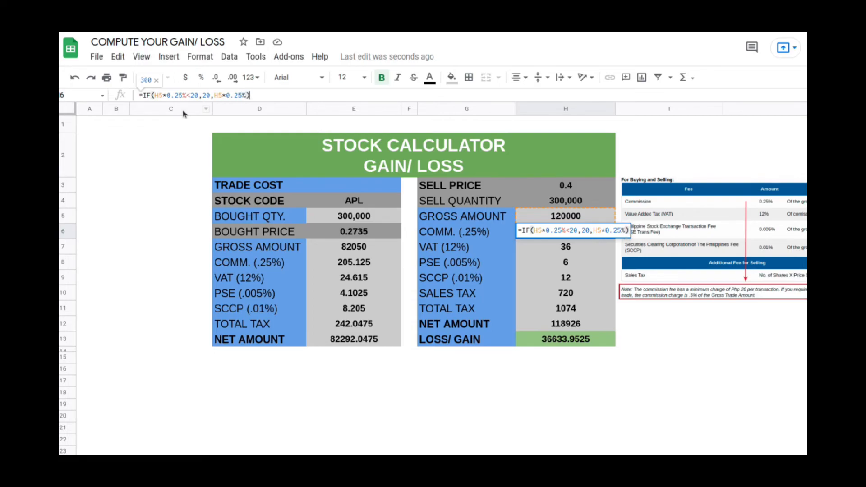
pyautogui.press('Return')
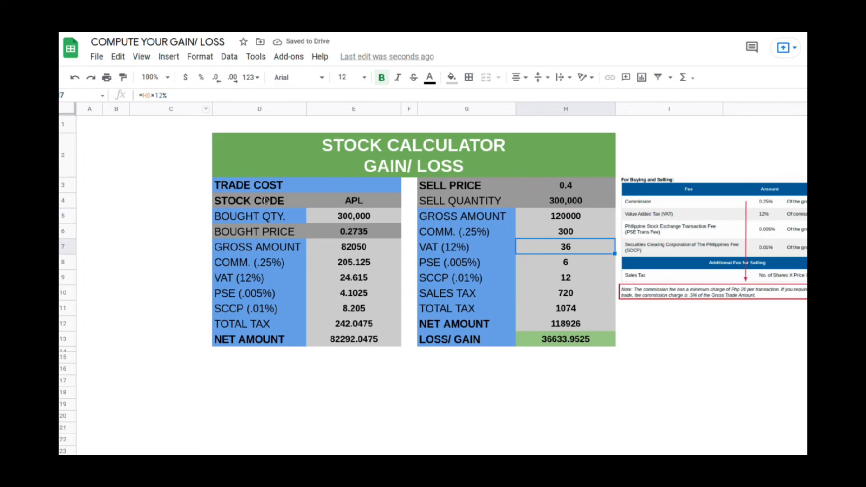
# - Try a bought quantity of 1000 in place of its link to the sell quantity, and undo the change
pyautogui.click(355, 218)
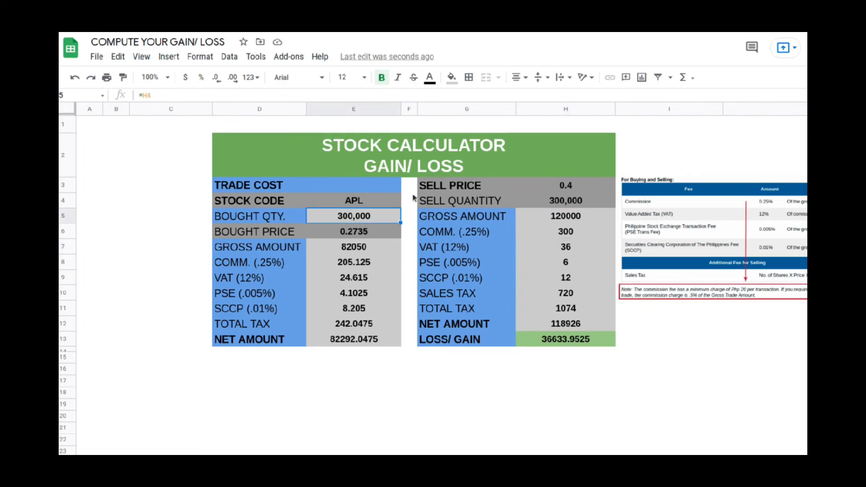
pyautogui.write('1000')
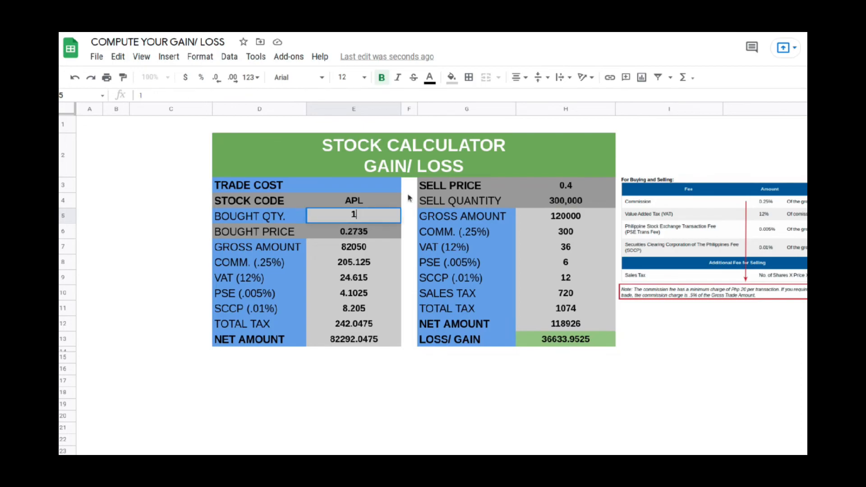
pyautogui.press('Return')
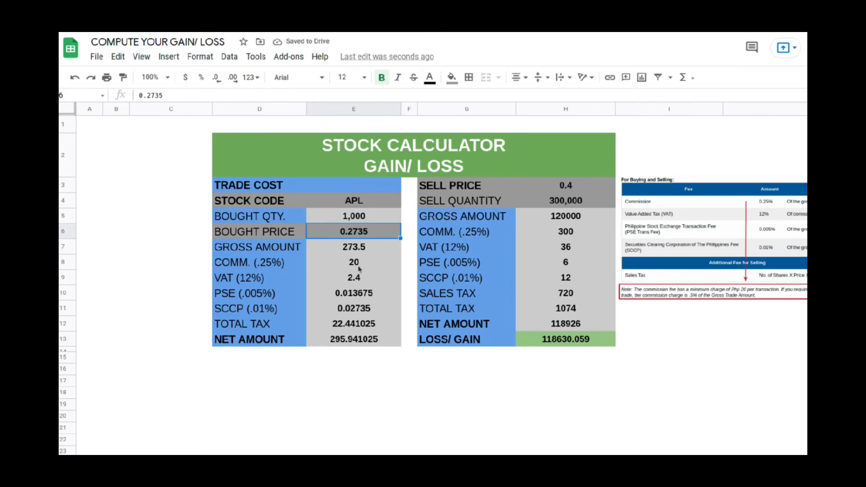
pyautogui.hotkey('ctrl', 'z')
# - Set the sell quantity to 1000 and check the minimum commission formulas on the buy and sell sides
pyautogui.click(589, 204)
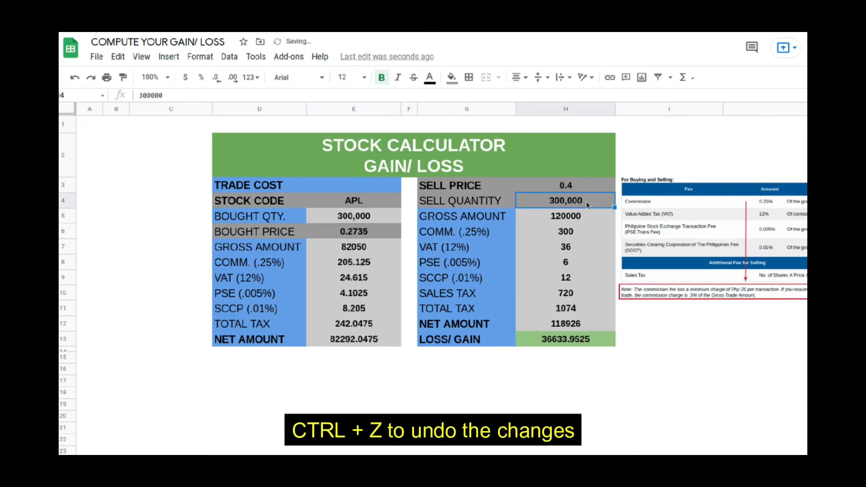
pyautogui.write('1000')
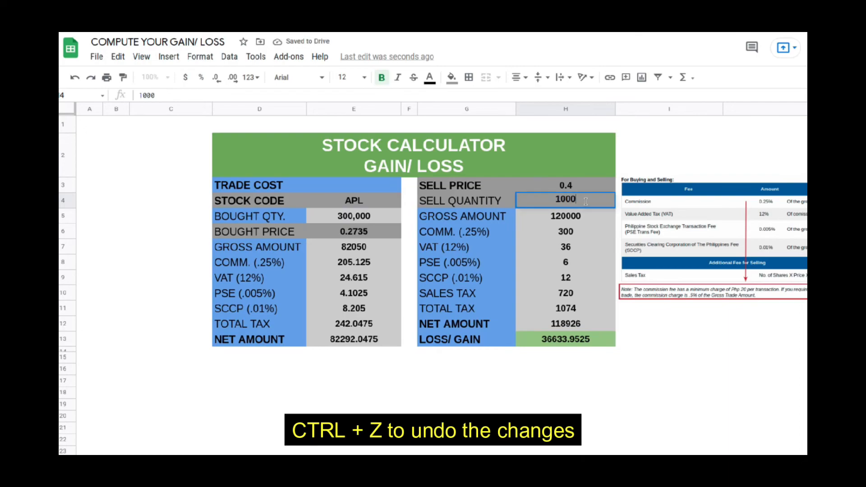
pyautogui.press('Return')
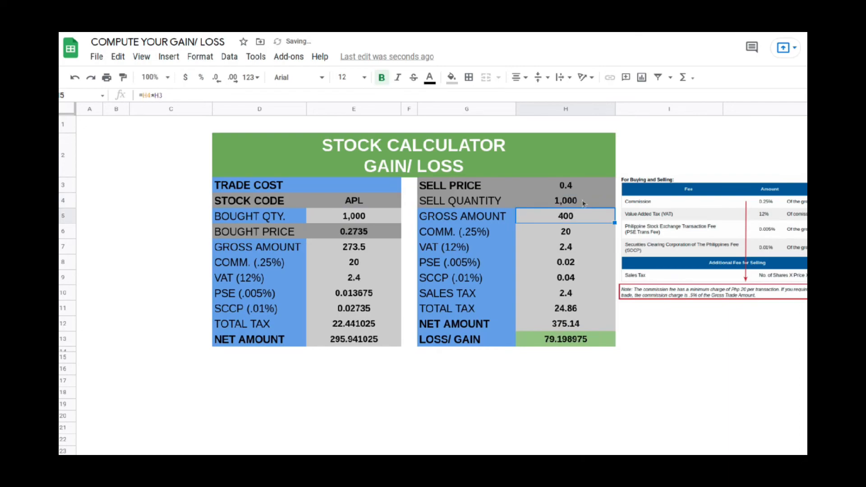
pyautogui.click(374, 269)
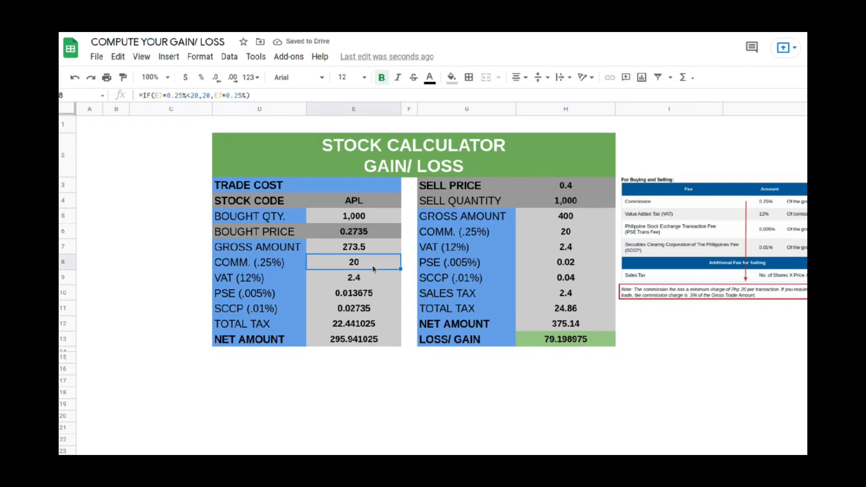
pyautogui.click(594, 232)
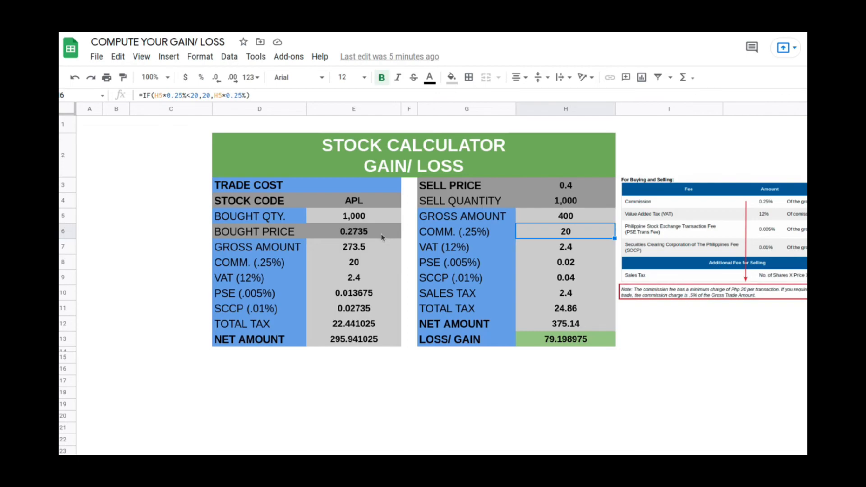
# - Set the sell quantity to 2000 and the sell price to 0.5, and check the recalculated loss/gain
pyautogui.click(548, 204)
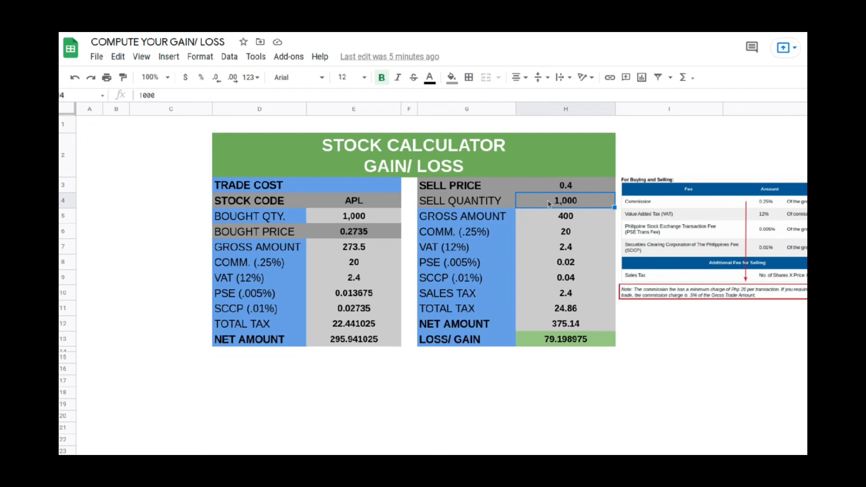
pyautogui.write('2000')
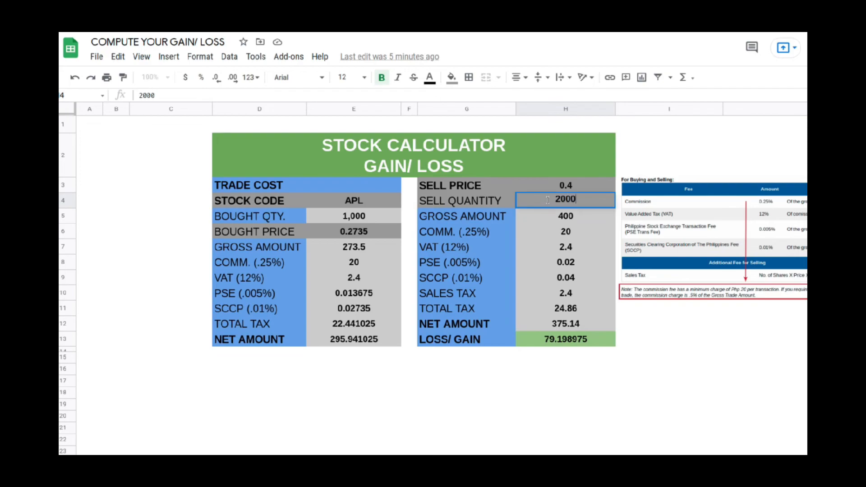
pyautogui.click(567, 185)
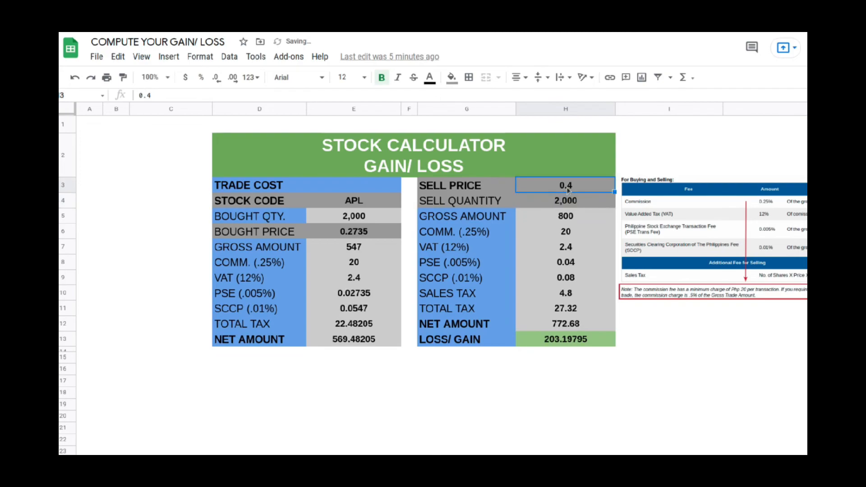
pyautogui.write('0')
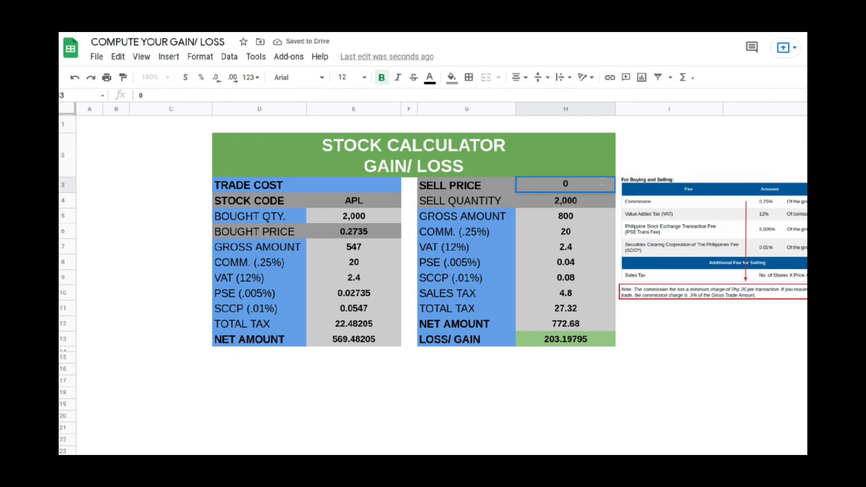
pyautogui.write('.5')
pyautogui.press('Return')
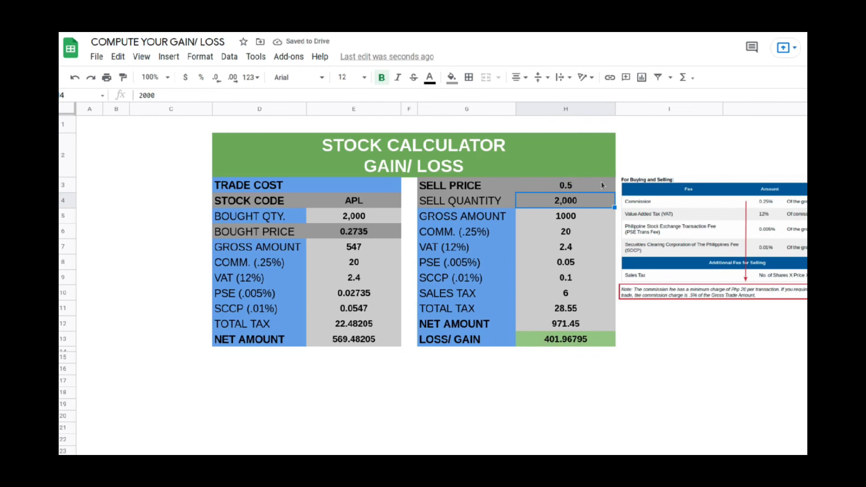
pyautogui.click(559, 345)
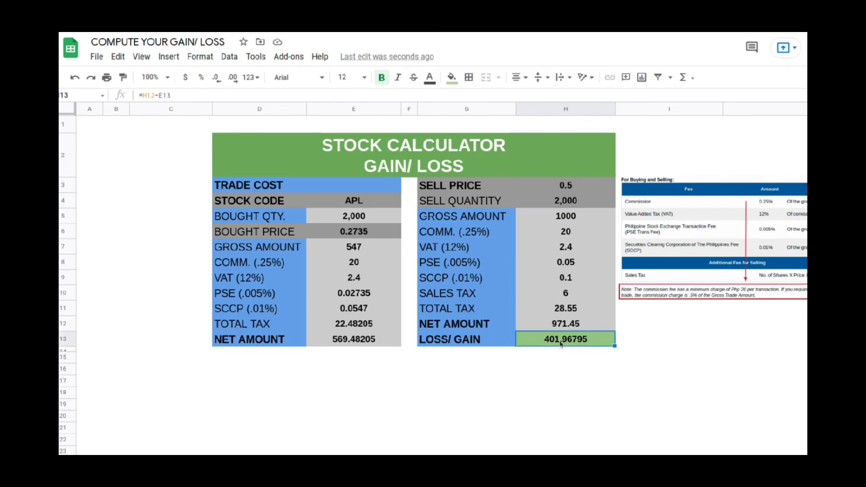
pyautogui.click(578, 187)
# - Change the stock code to DITO
pyautogui.click(363, 202)
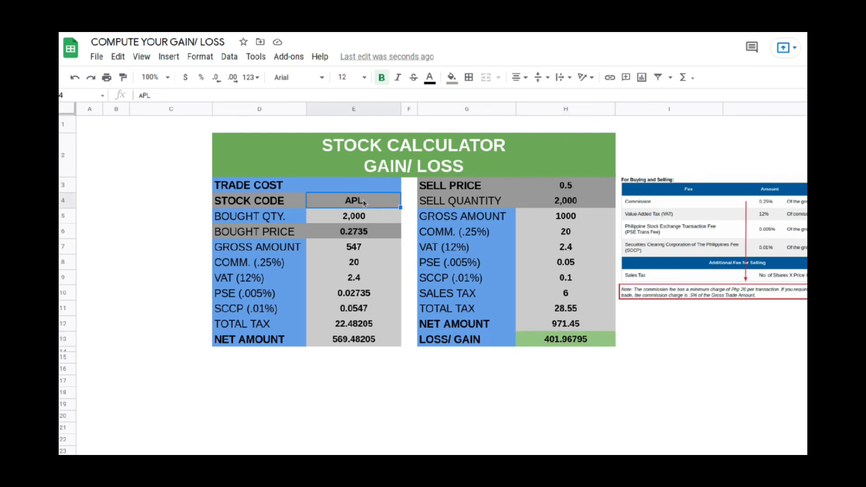
pyautogui.write('DITO')
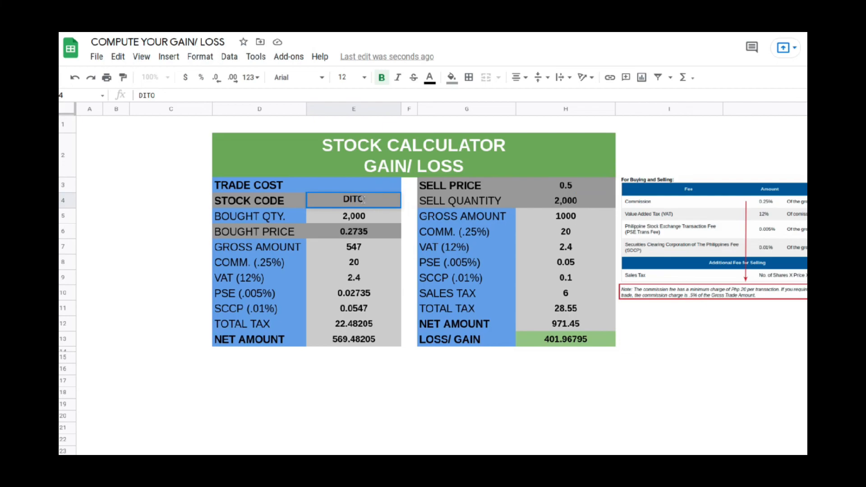
pyautogui.press('Return')
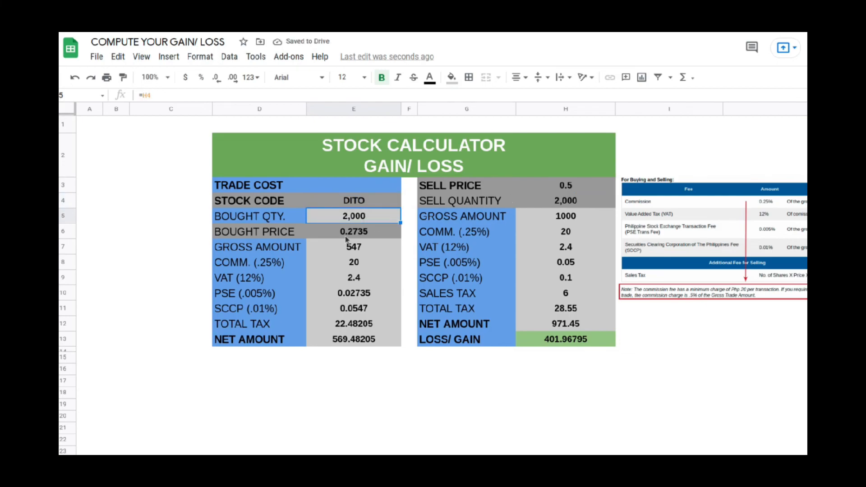
# - Set the bought price to 9 on the trade cost side
pyautogui.click(379, 232)
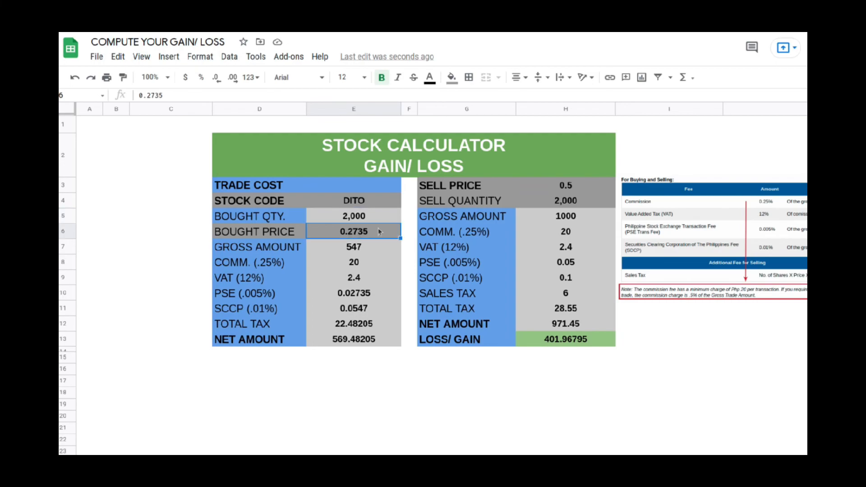
pyautogui.write('10')
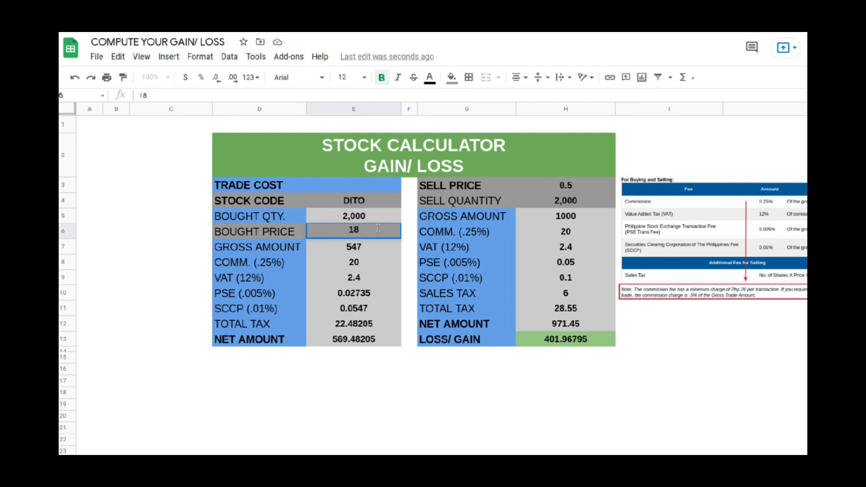
pyautogui.press('BackSpace')
pyautogui.press('BackSpace')
pyautogui.write('9')
pyautogui.press('Return')
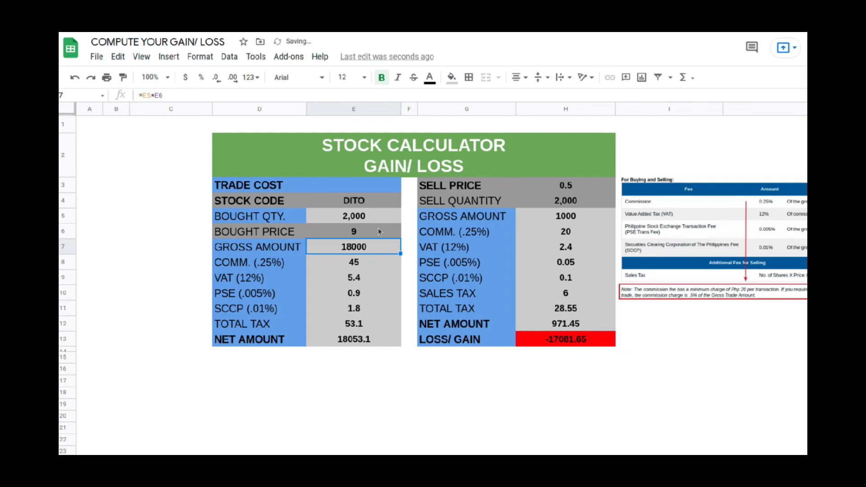
# - Set the sell price to 10 to recalculate the loss/gain for the DITO trade
pyautogui.click(575, 188)
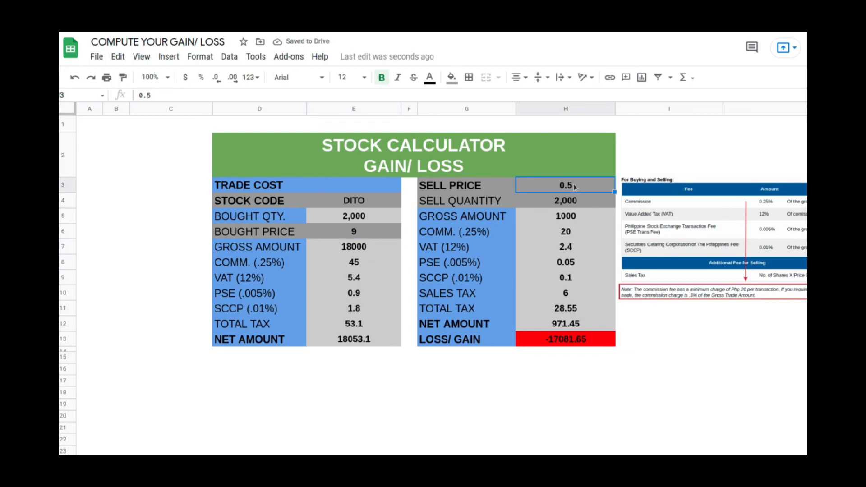
pyautogui.write('10')
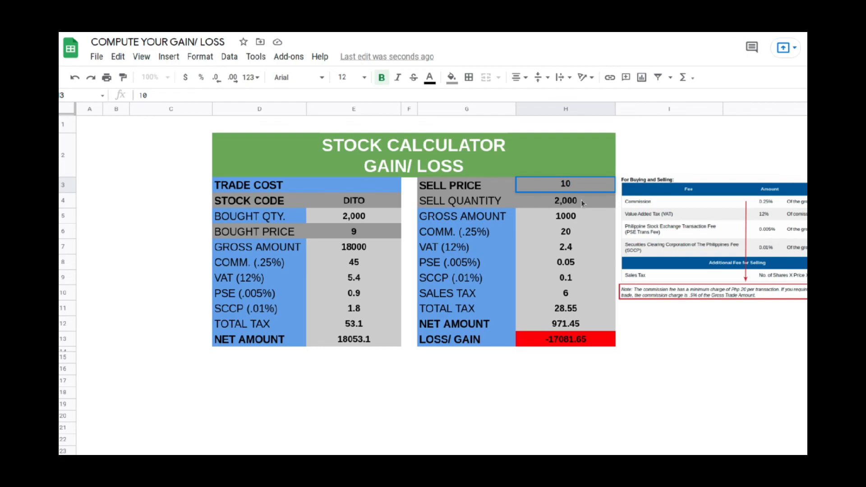
pyautogui.click(582, 203)
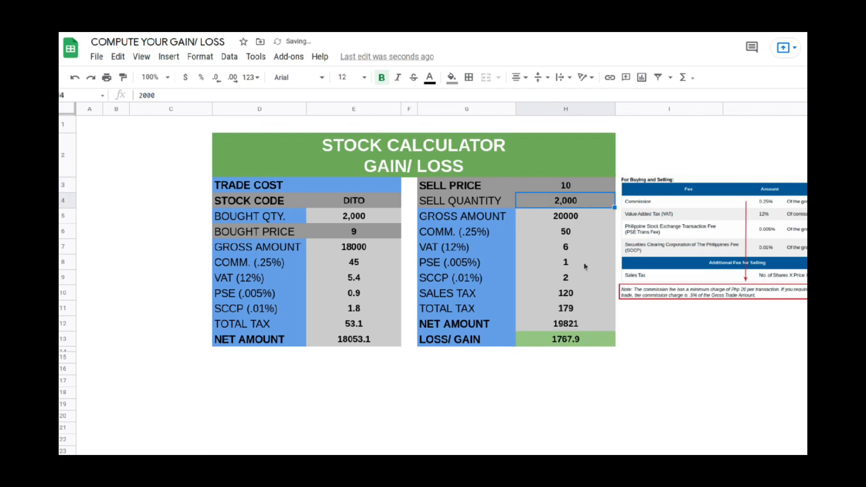